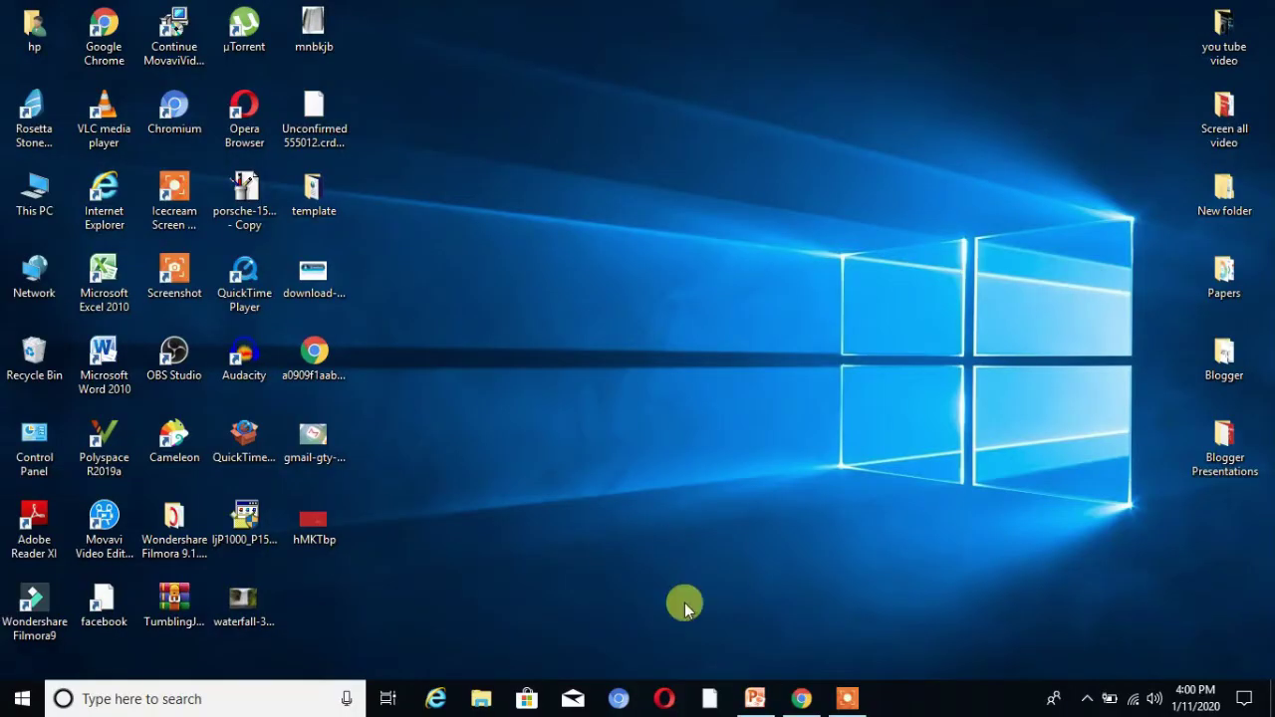
In Chrome, search Google for gmail.com and open the Gmail inbox from the results
left_click(802, 700)
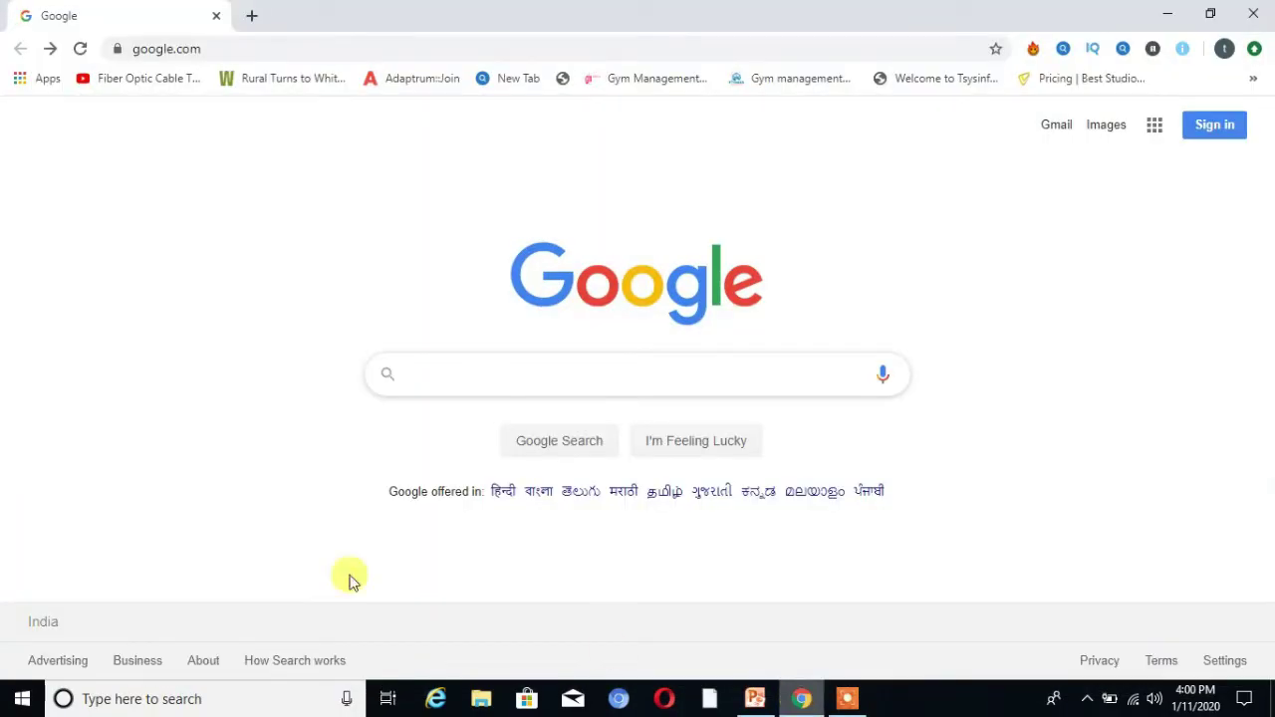
left_click(457, 385)
type("gmail")
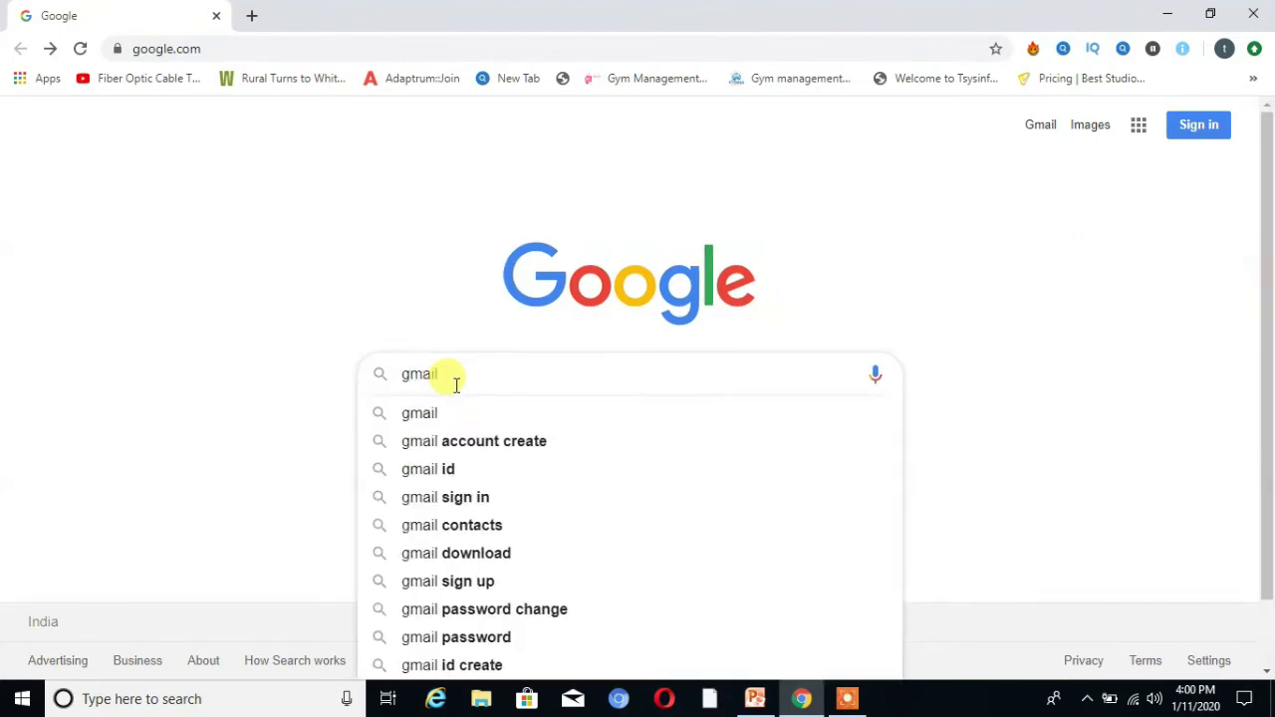
type(".com")
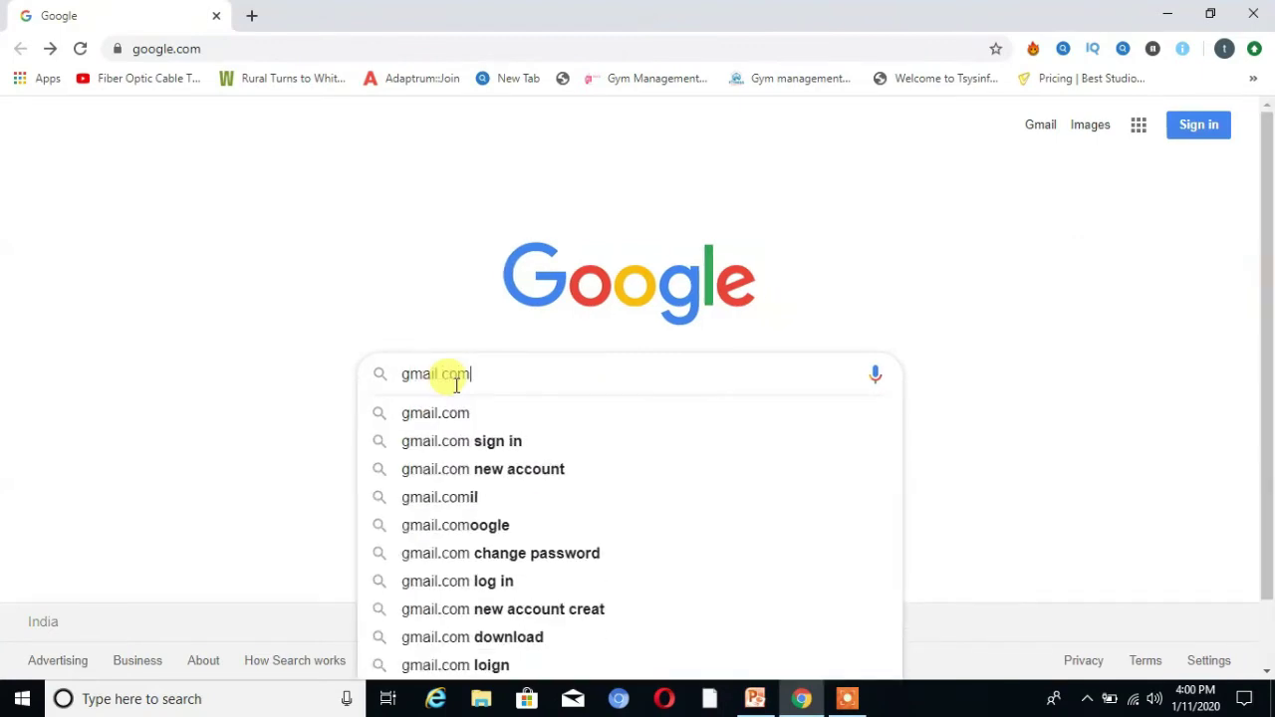
key("Return")
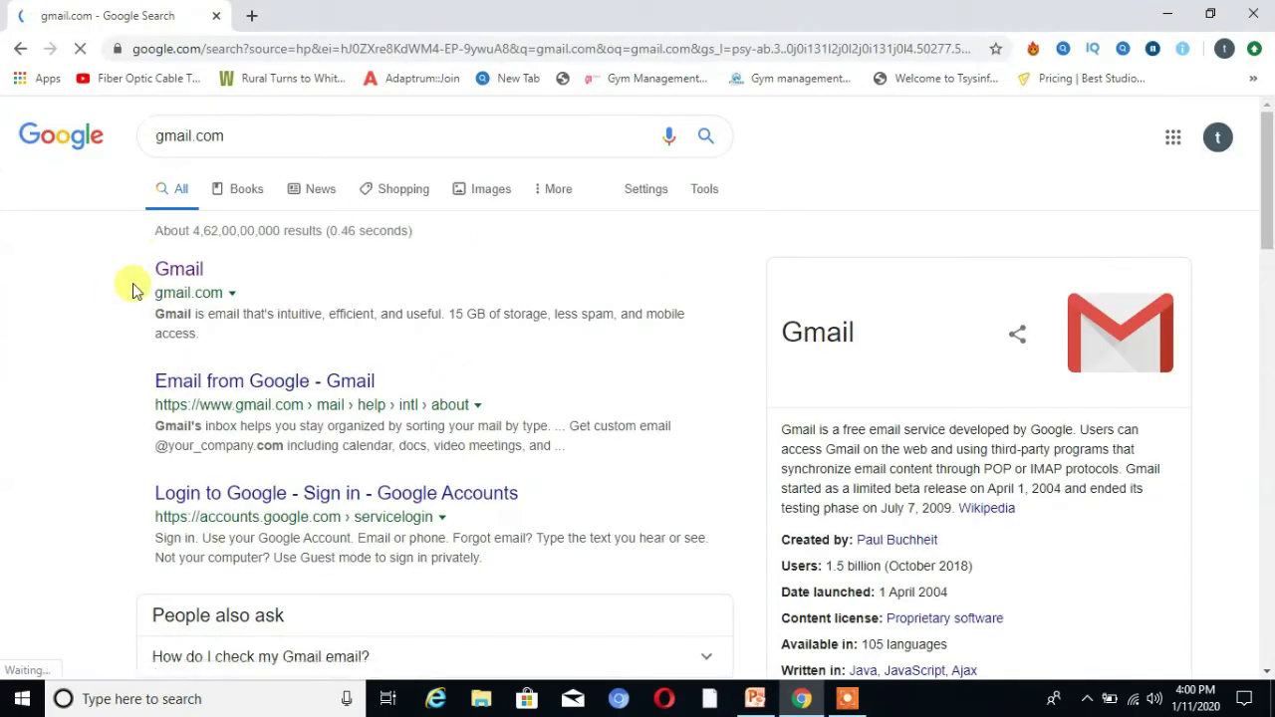
left_click(180, 280)
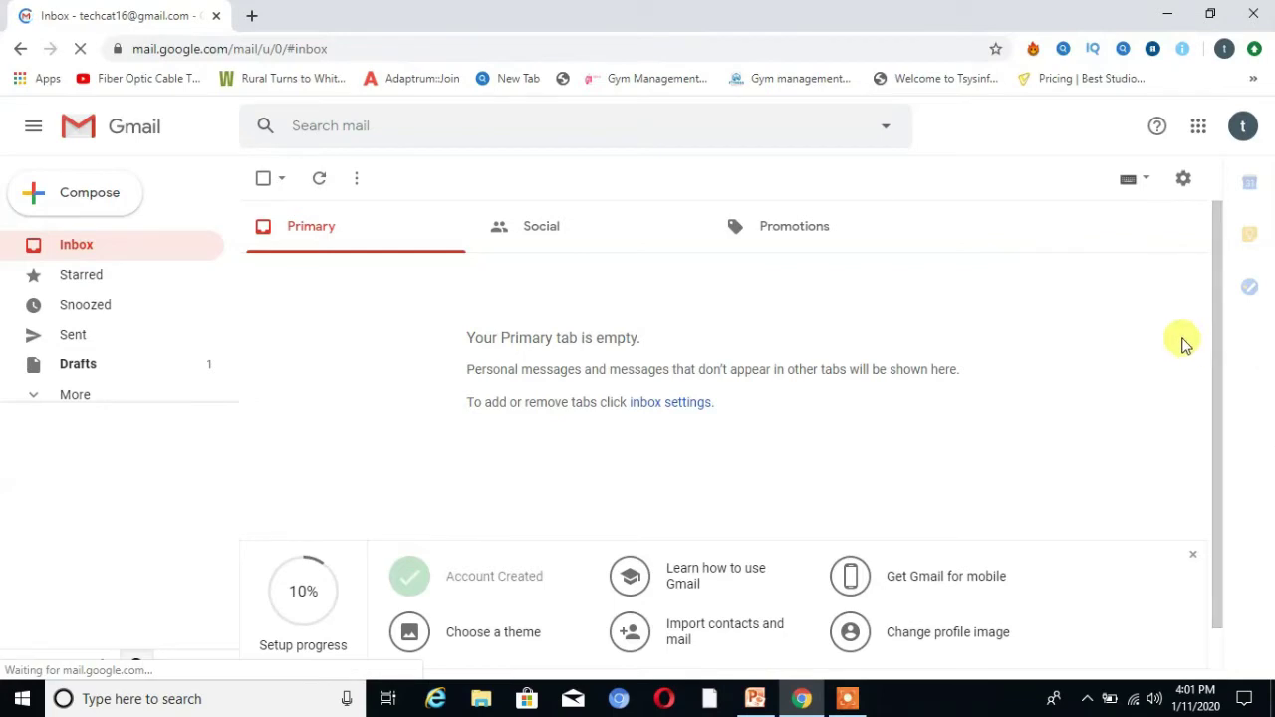
Start a new Compose draft with the recipient's e-mail address in the To field
scroll(1220, 319, "down", 1)
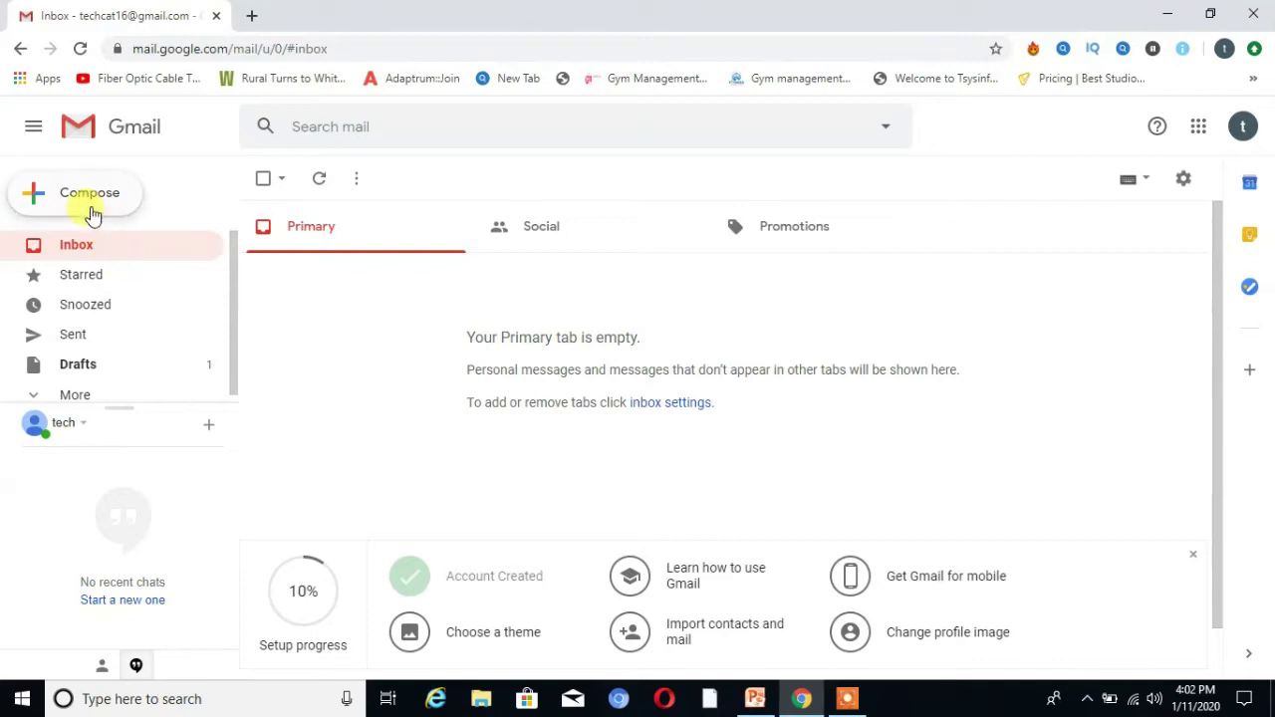
left_click(47, 199)
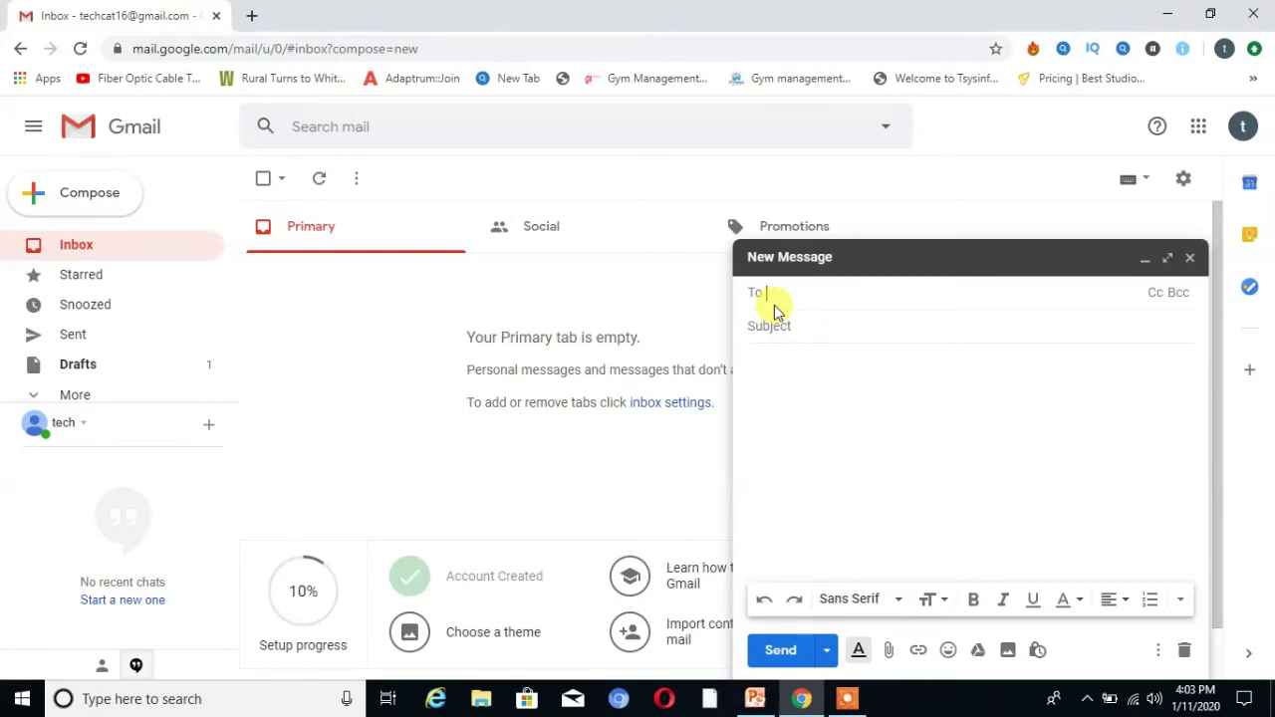
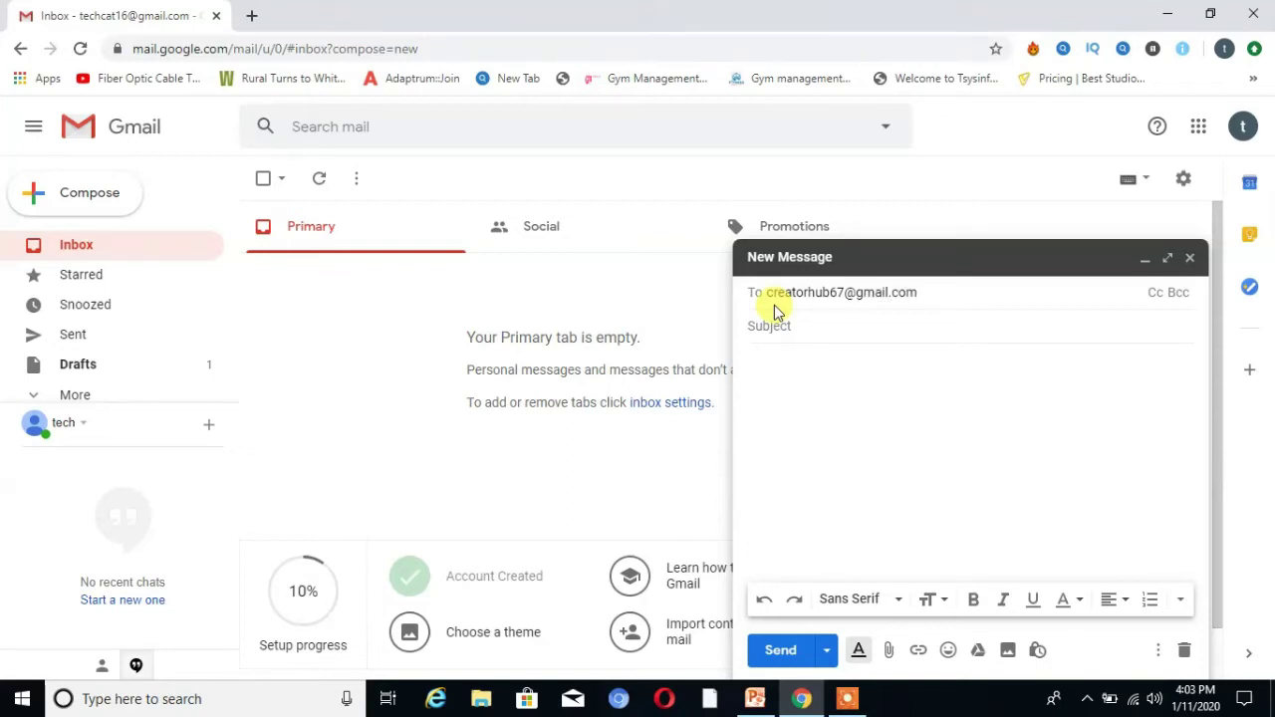
Enter JOB APPLICATION as the message subject
left_click(775, 327)
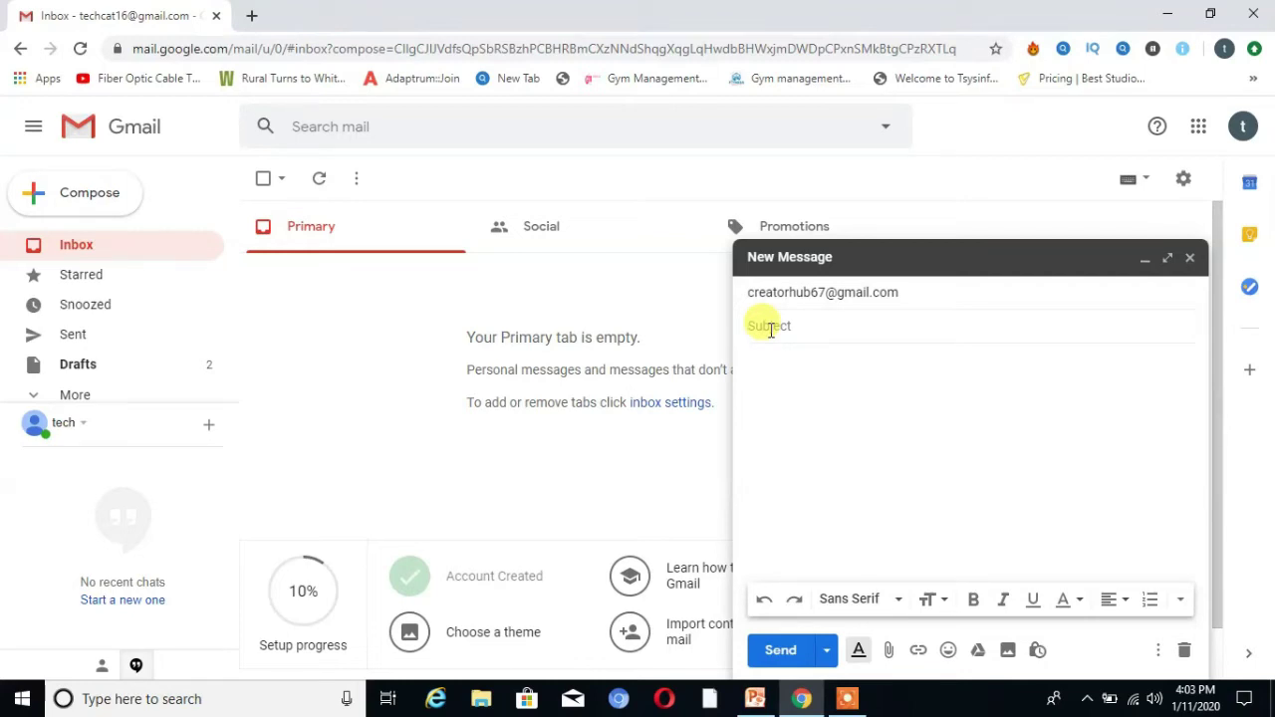
type("JOB APPLICATION")
left_click(767, 404)
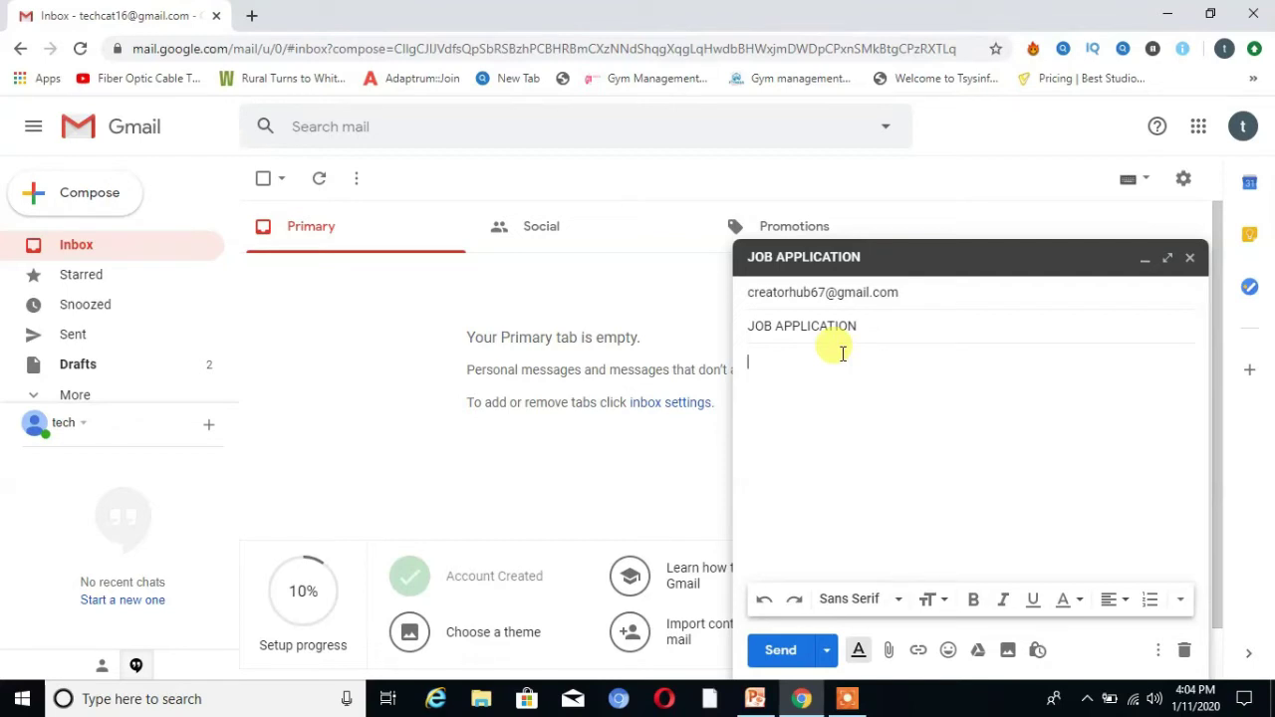
Type 'please check my resume for job' in the message body
left_click(842, 354)
type("please check my resu")
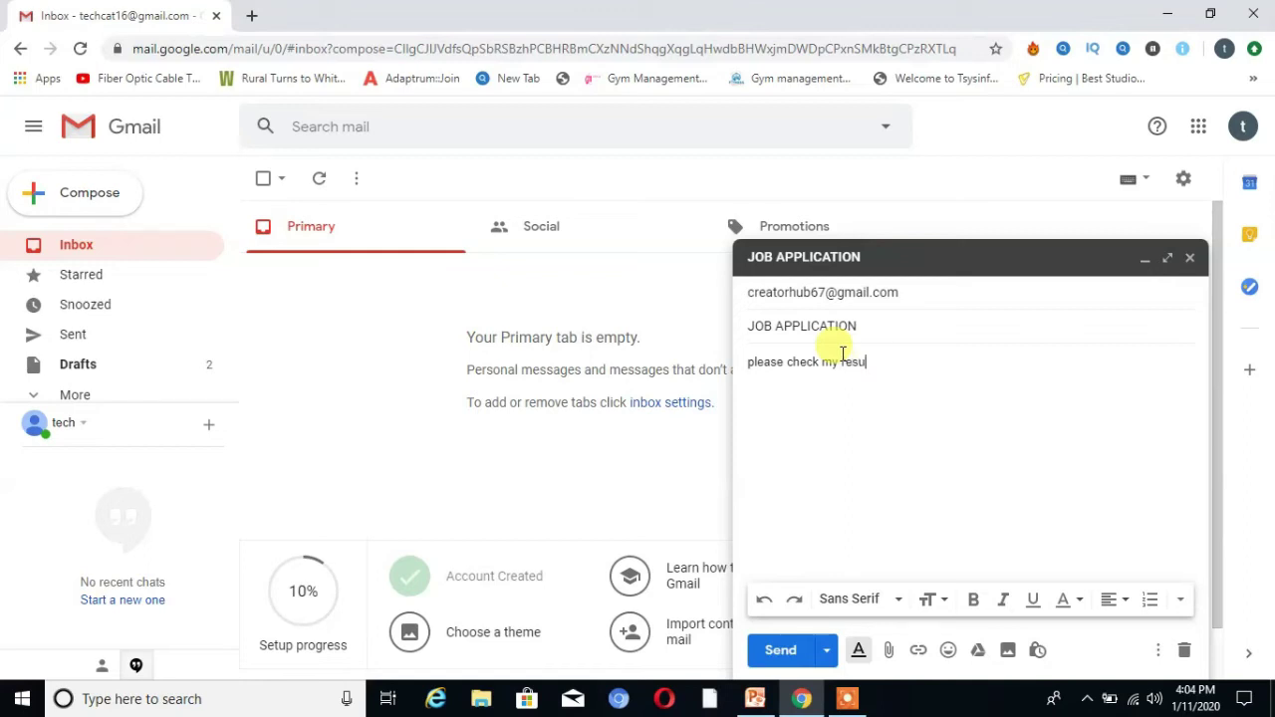
type("me for job")
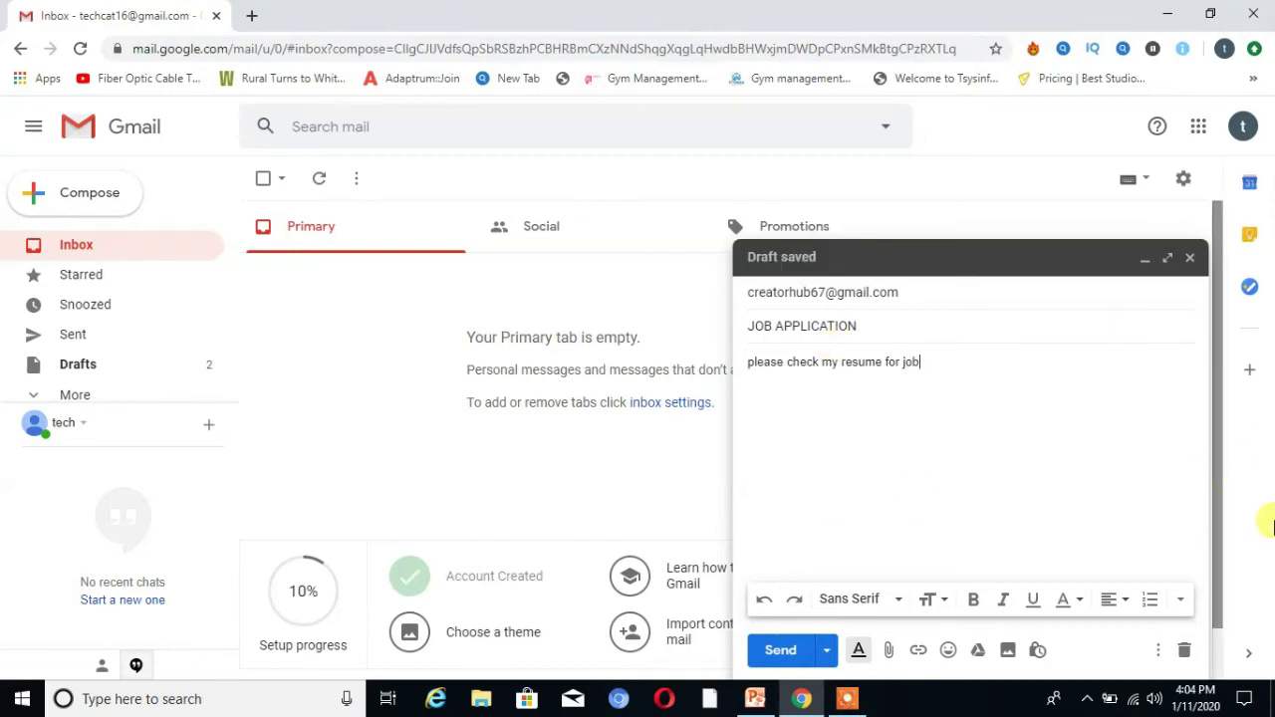
Set the text size to Large and make 'resume for job' bold
left_click(859, 652)
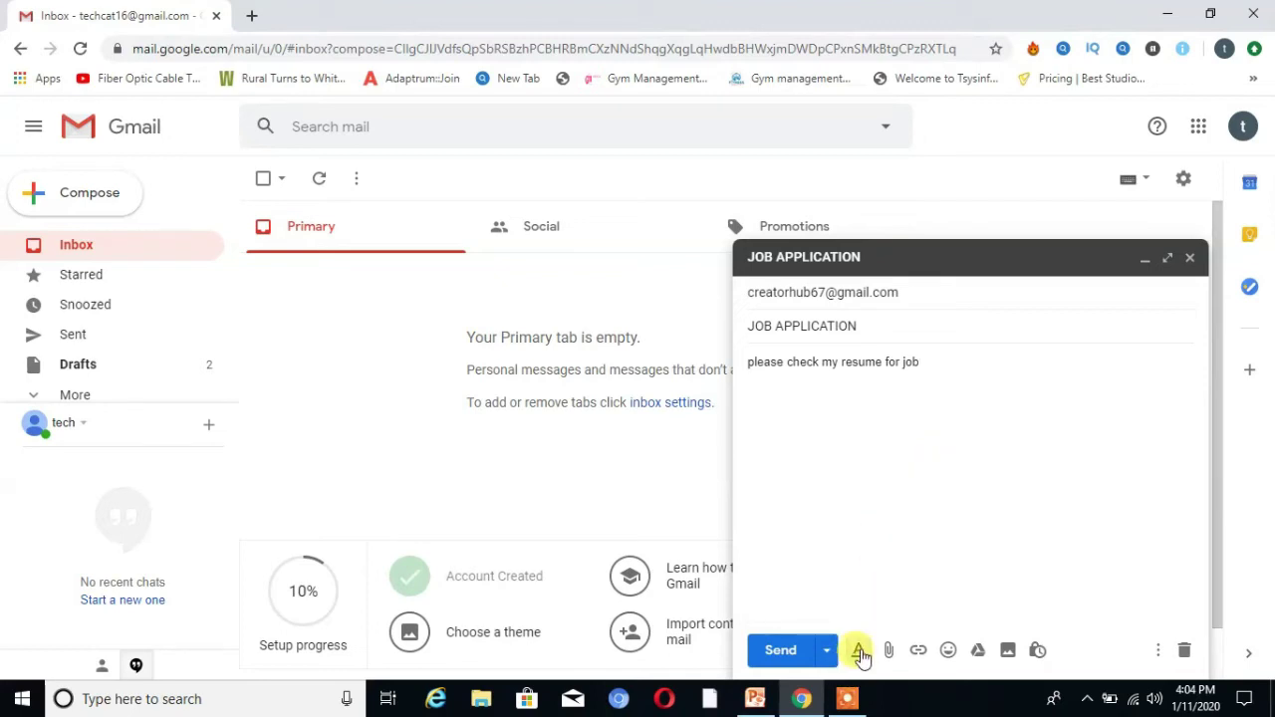
left_click(860, 652)
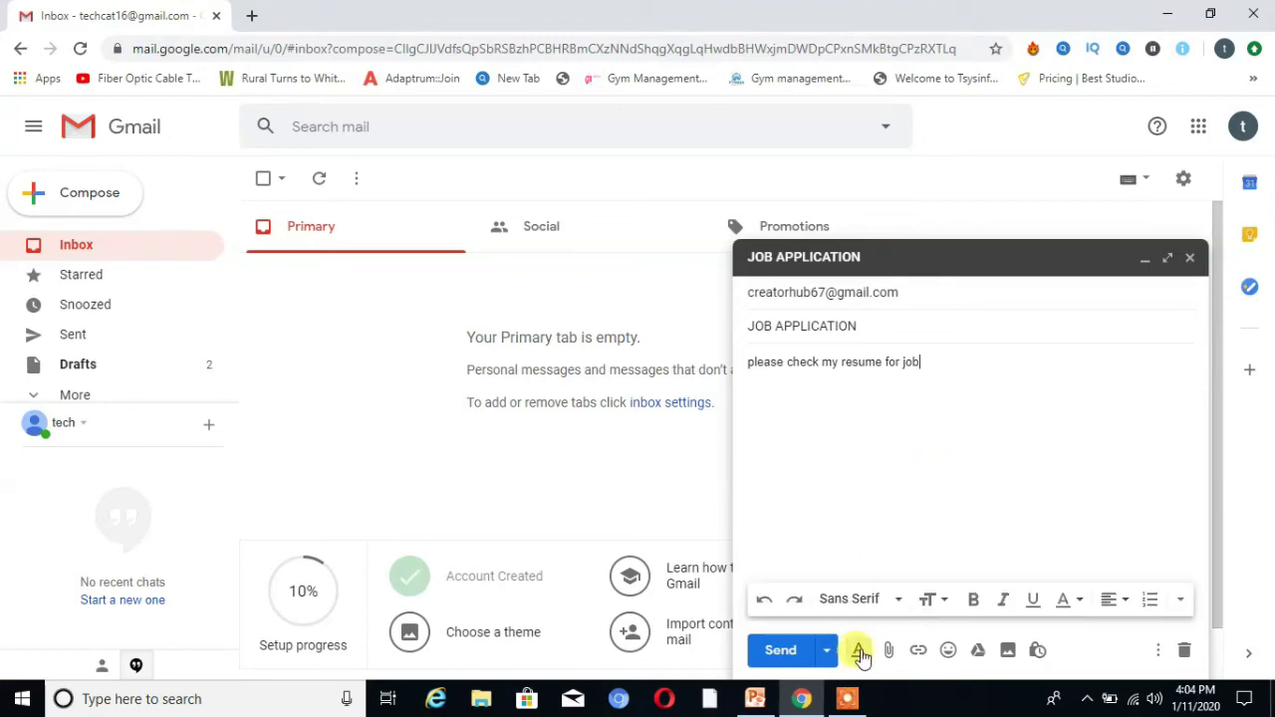
left_click(937, 600)
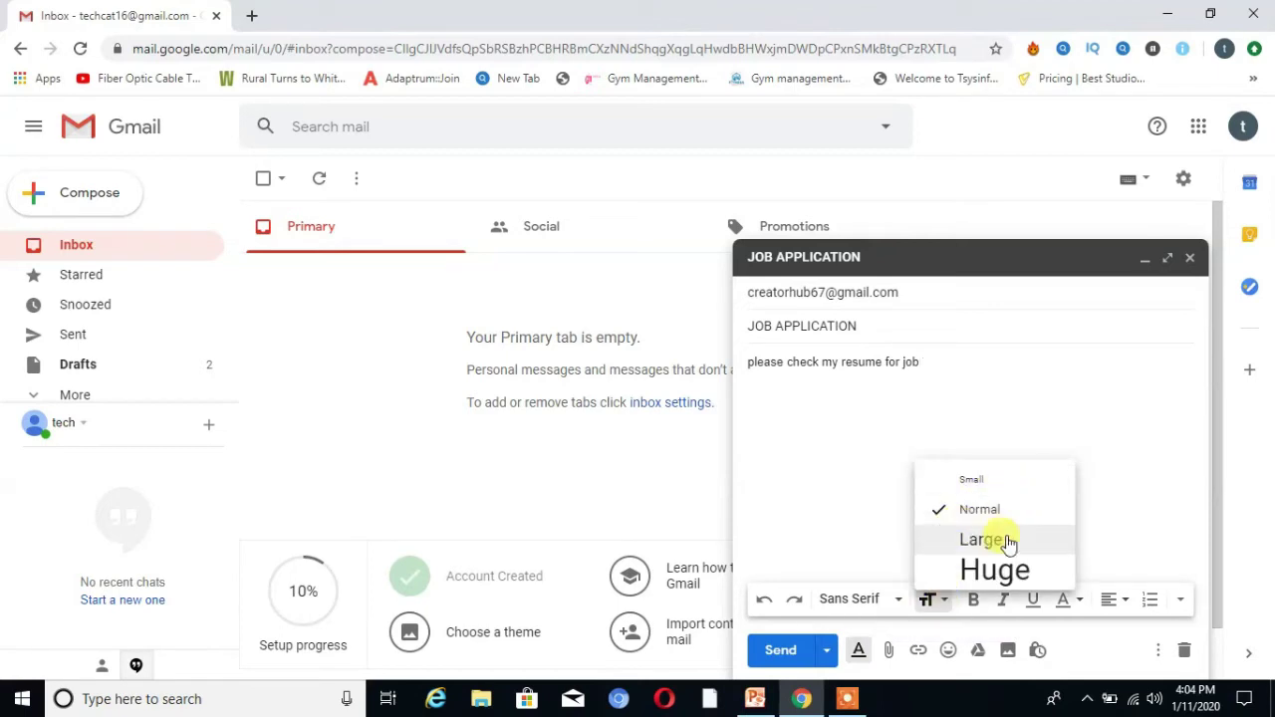
left_click(964, 541)
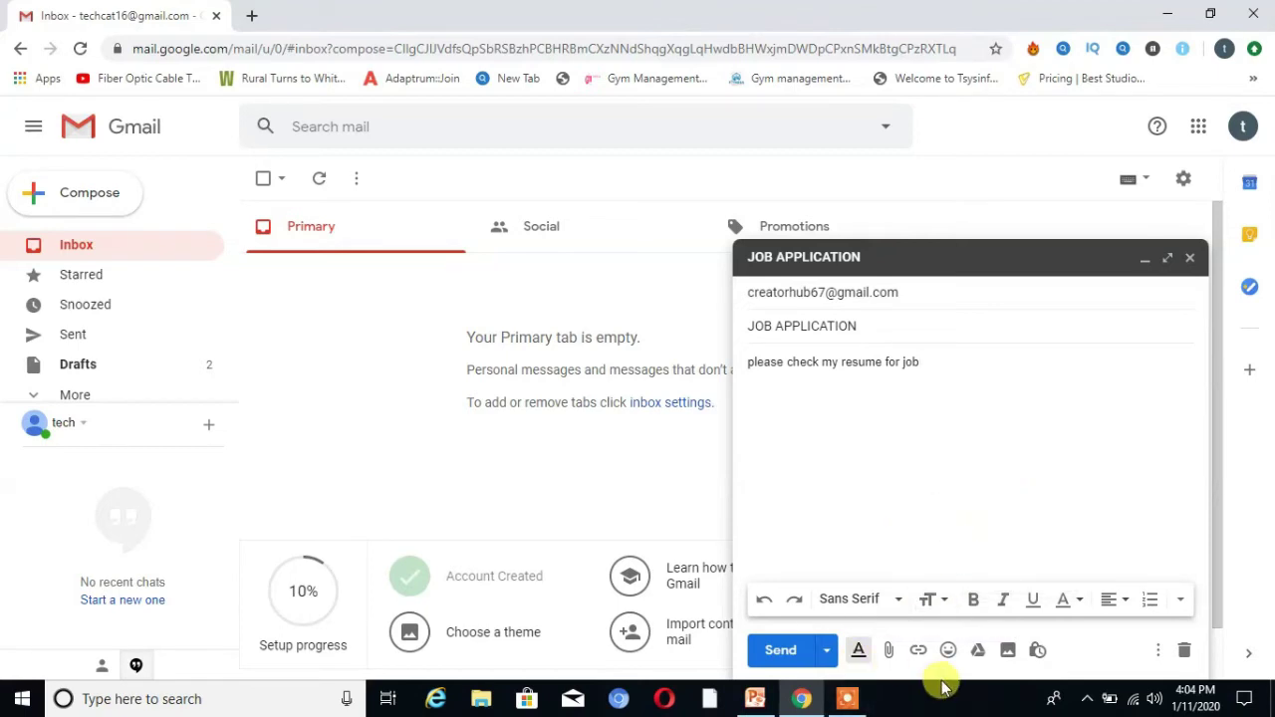
left_click(973, 606)
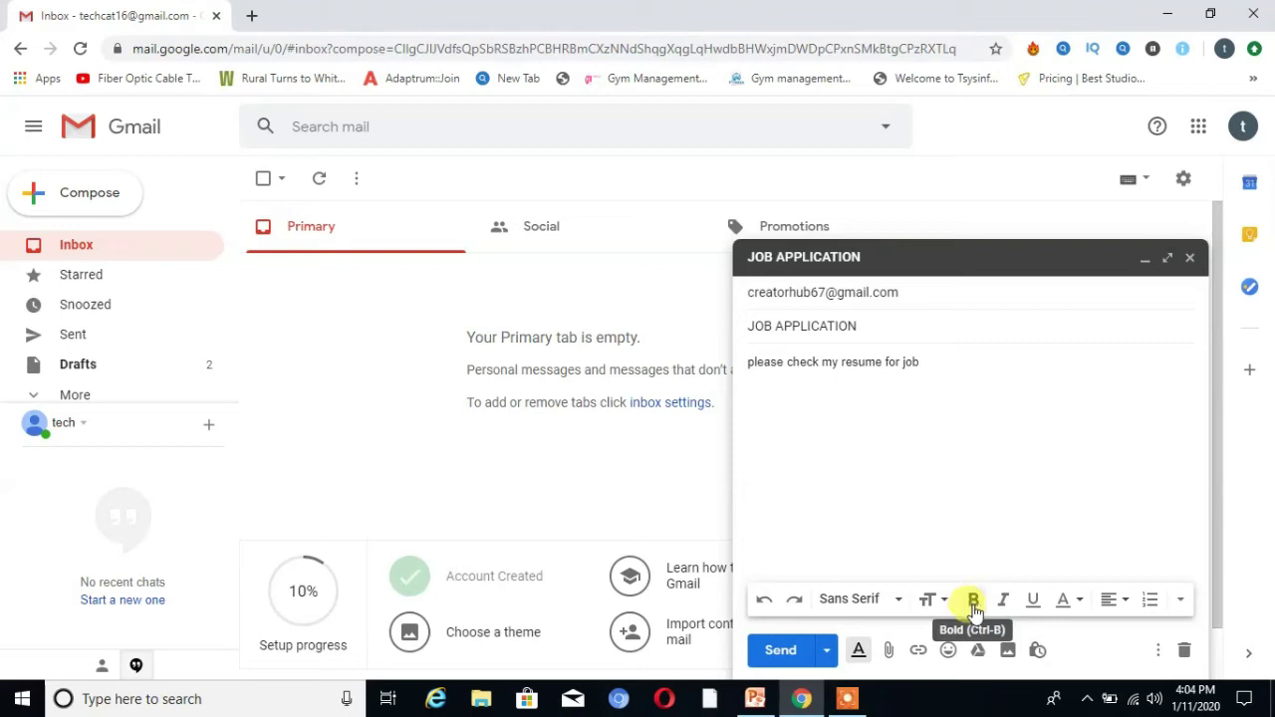
left_click_drag(927, 362, 843, 358)
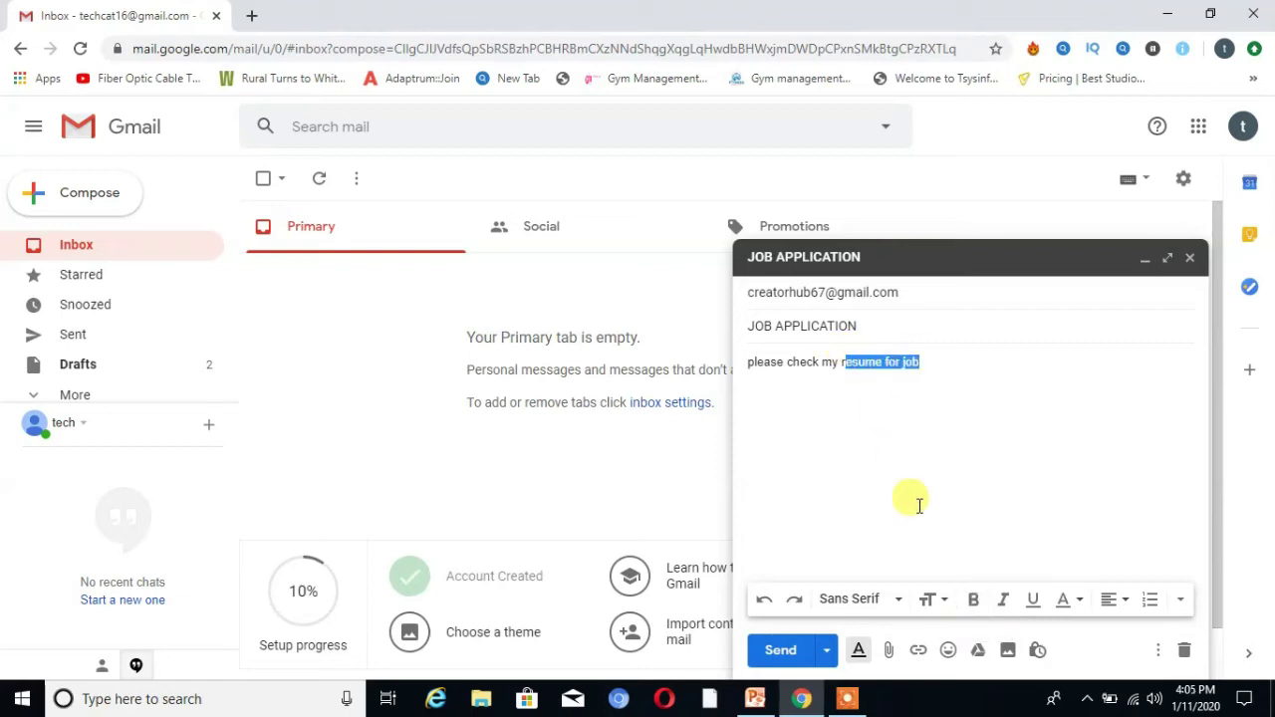
left_click(973, 602)
left_click(882, 404)
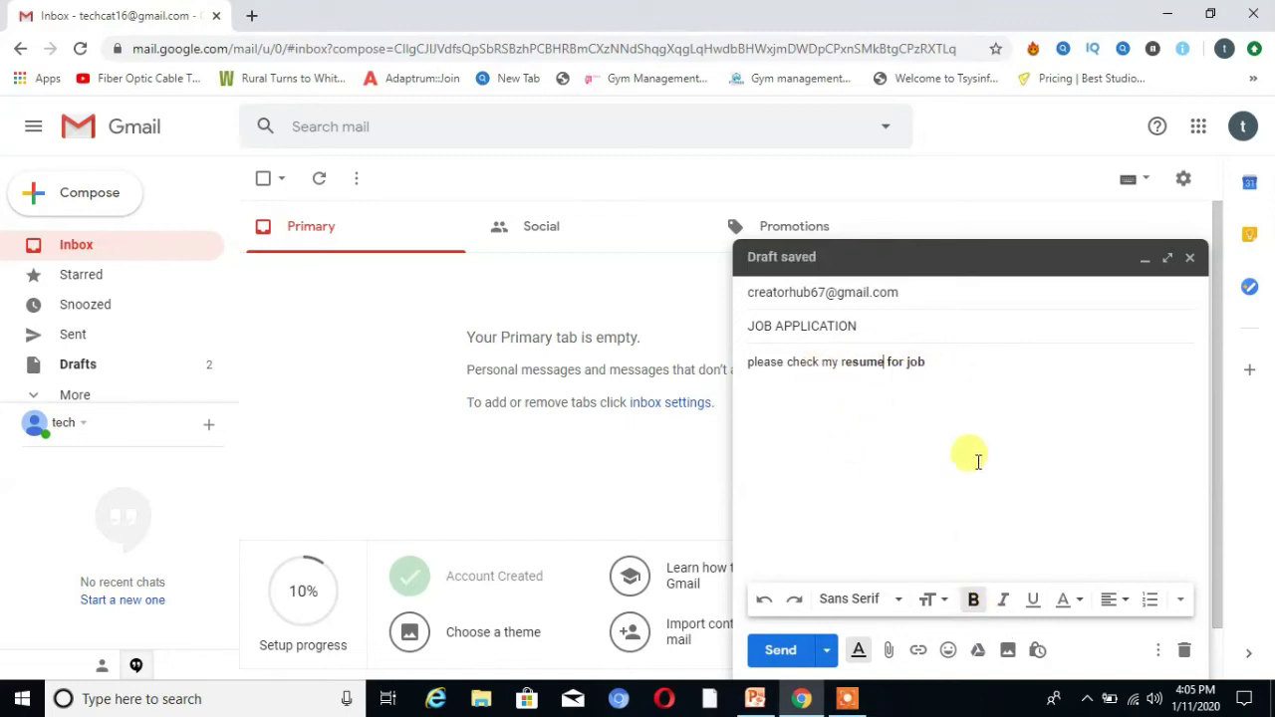
Make the whole body line italic, underlined and magenta
left_click_drag(925, 370, 740, 379)
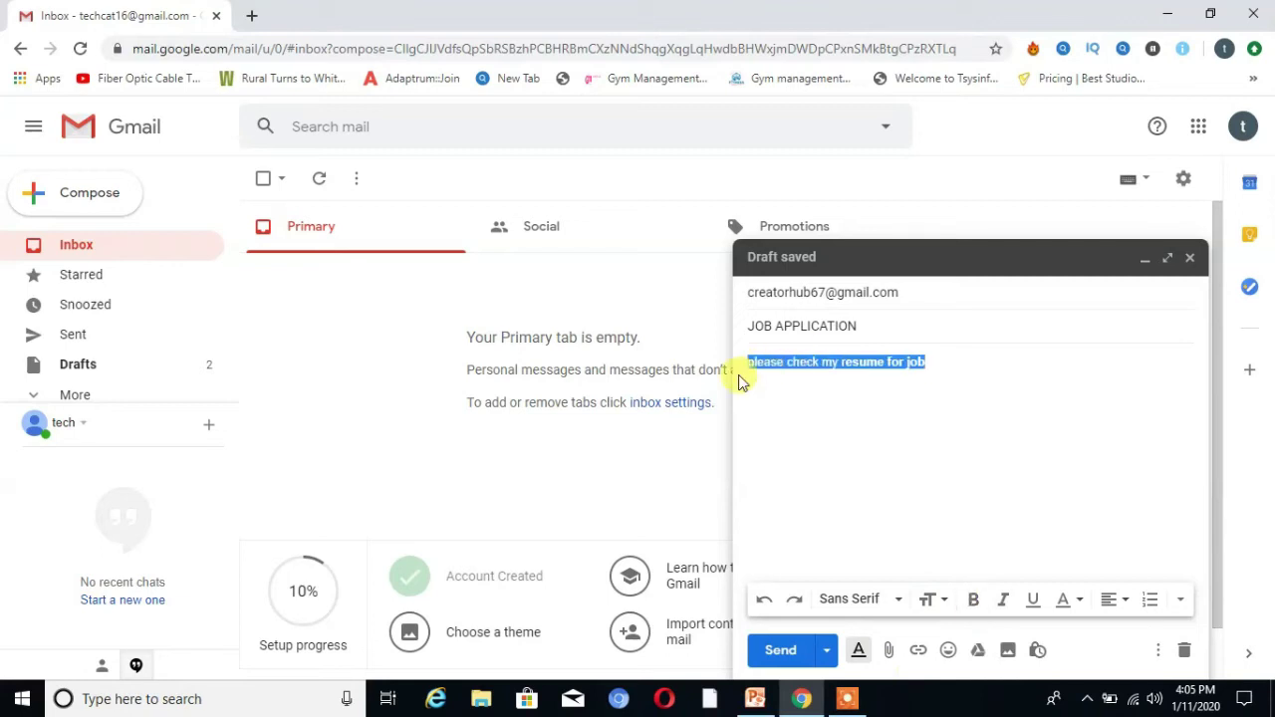
left_click(1005, 602)
left_click(1033, 607)
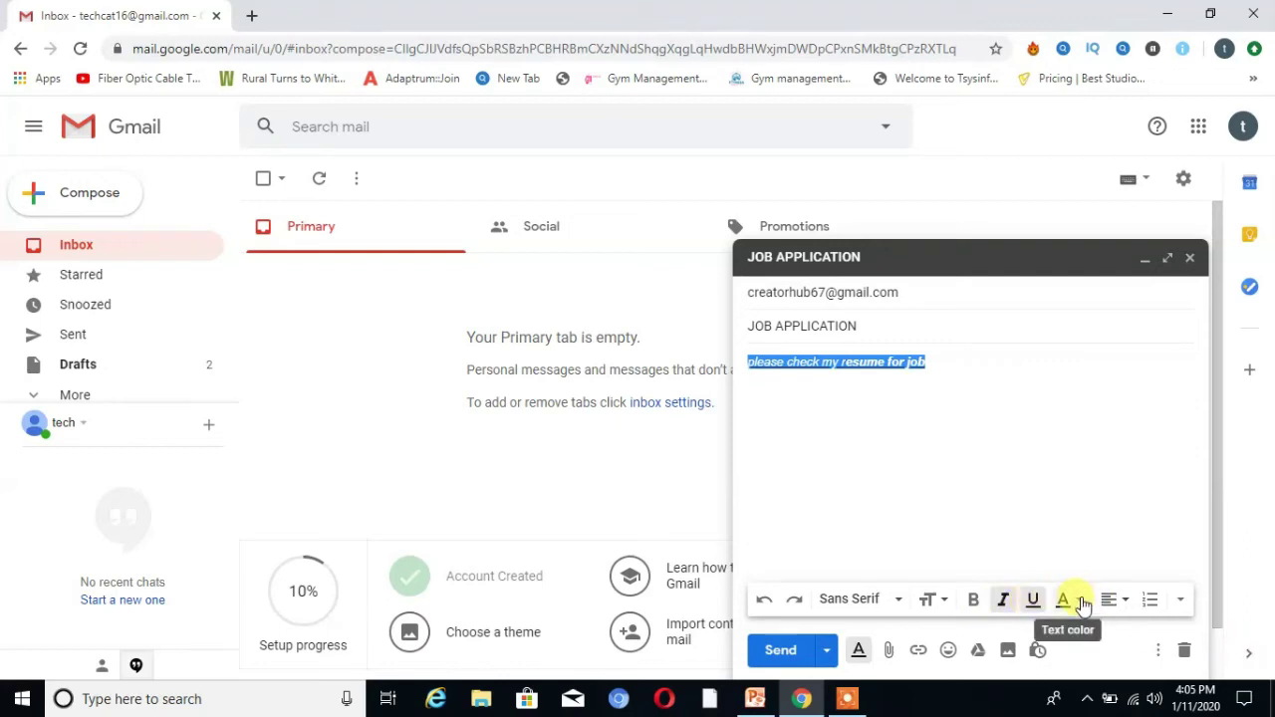
left_click(1067, 601)
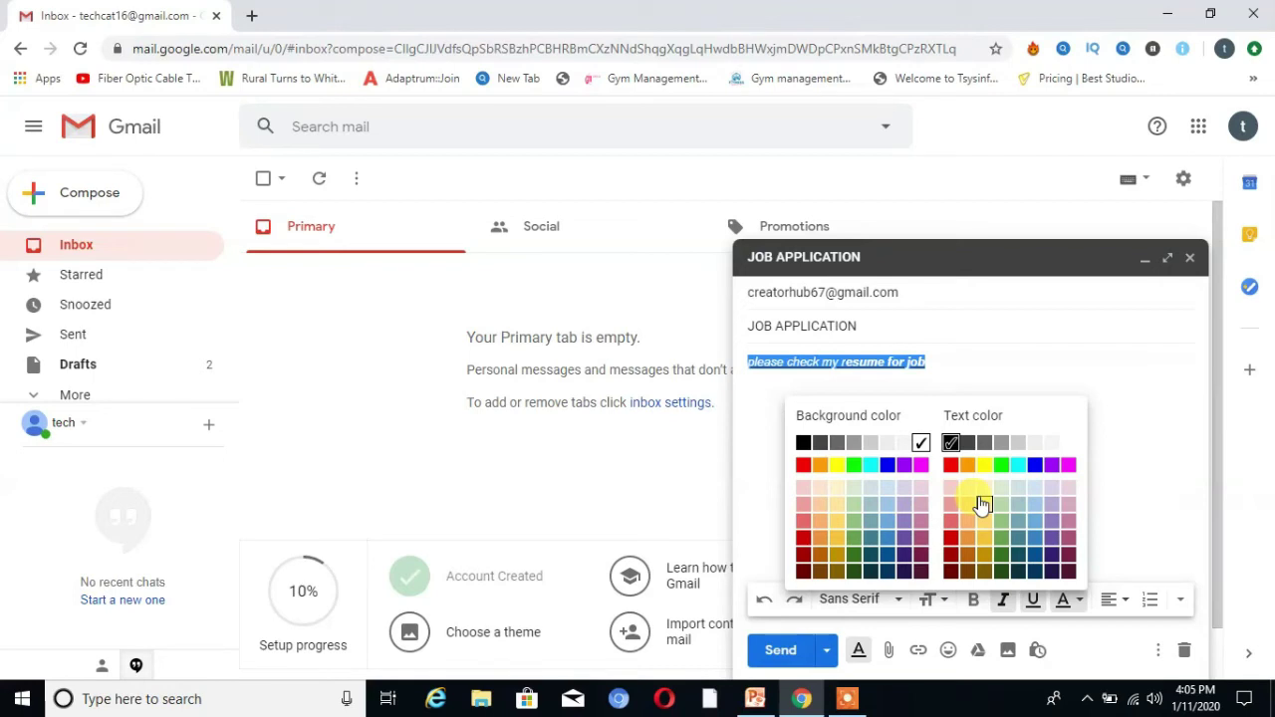
left_click(1069, 465)
left_click(897, 403)
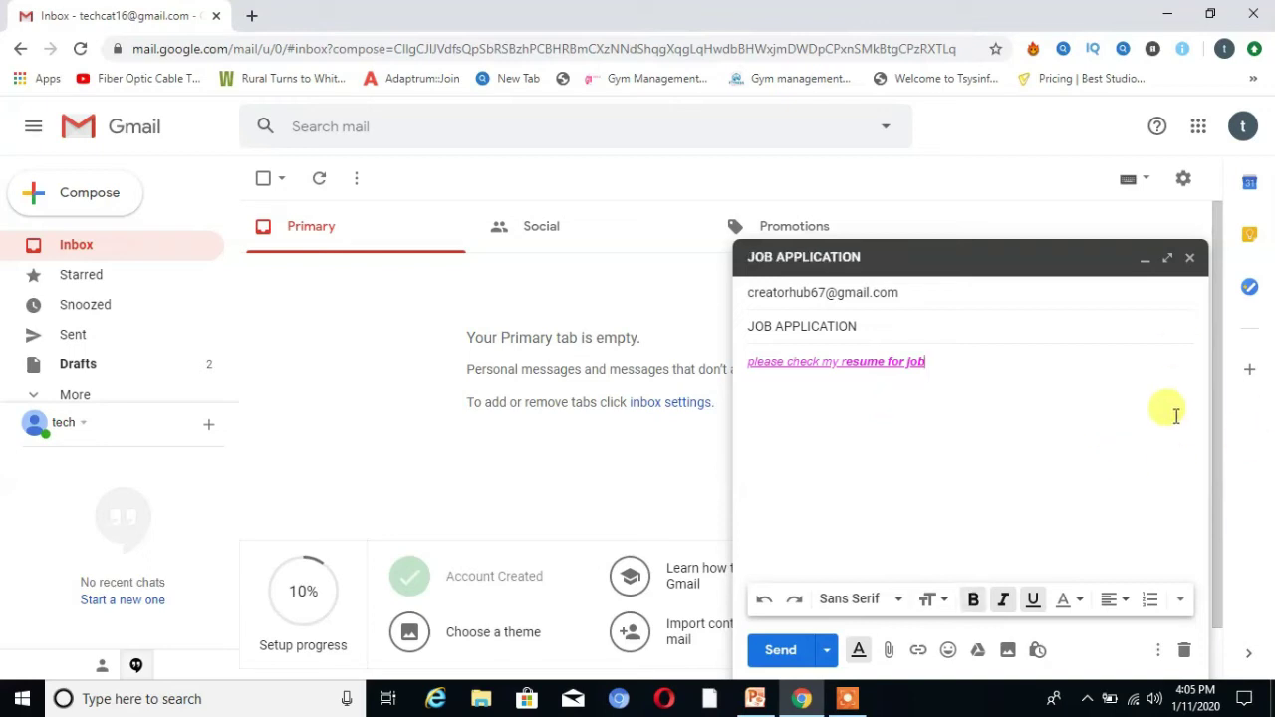
left_click(859, 651)
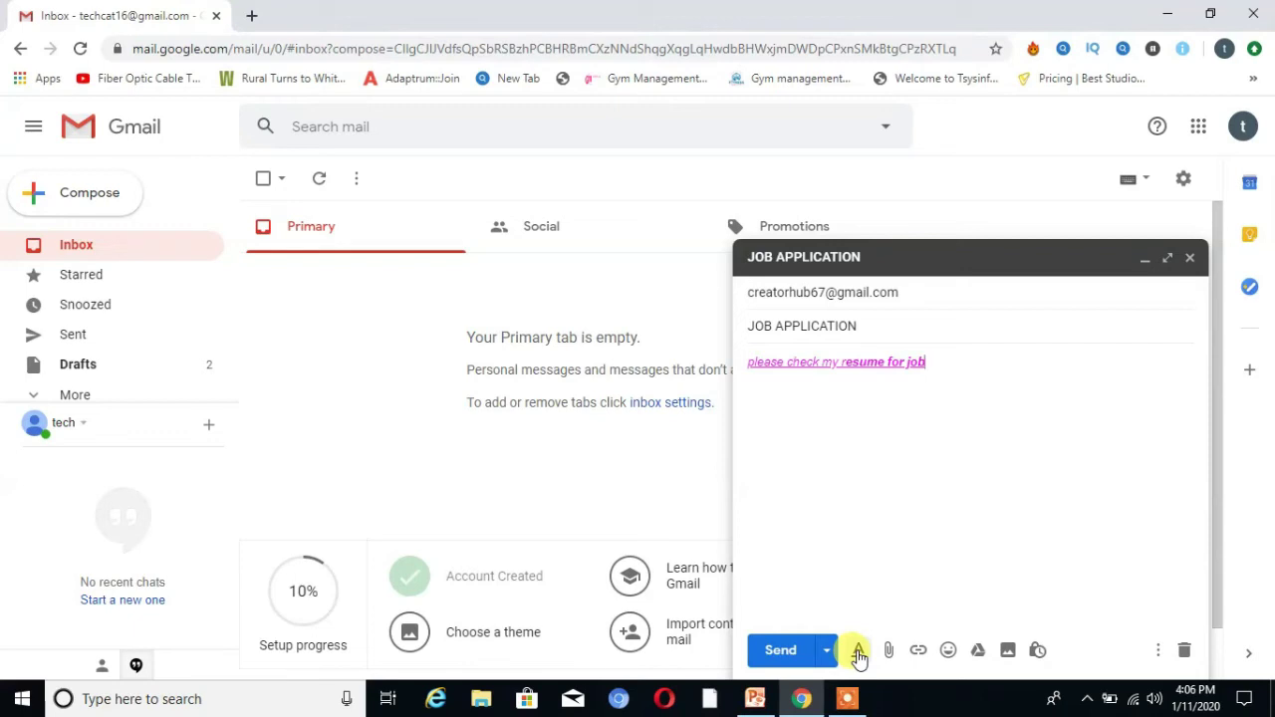
Attach GlossyHubLogo_9994.jpg from Desktop > Blogger and dismiss the Google Drive introduction
left_click(887, 654)
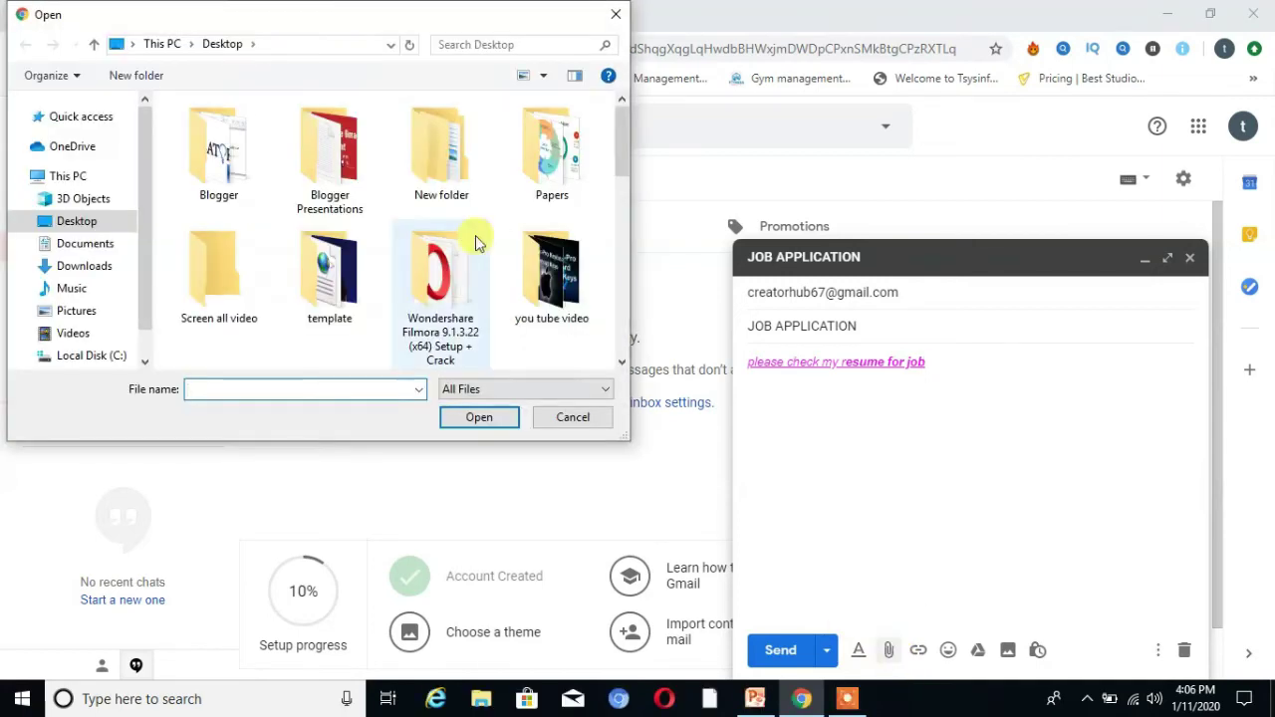
double_click(222, 154)
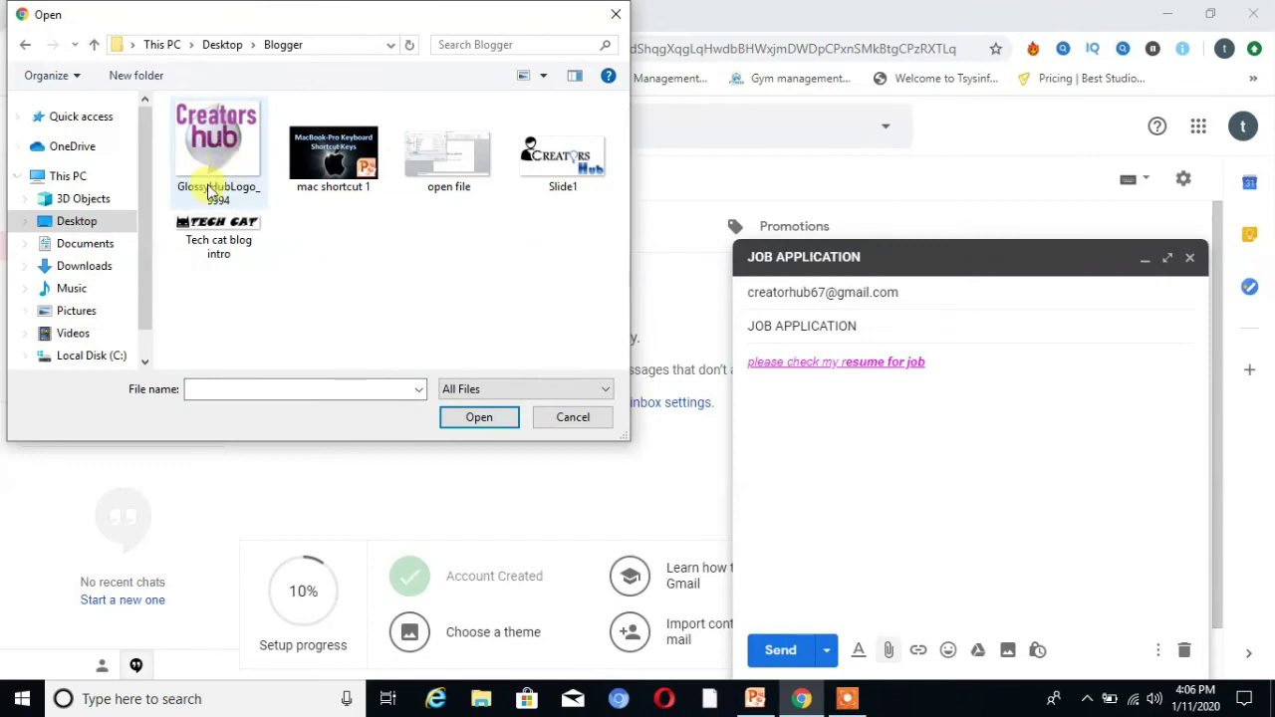
left_click(177, 163)
left_click(479, 418)
left_click(479, 419)
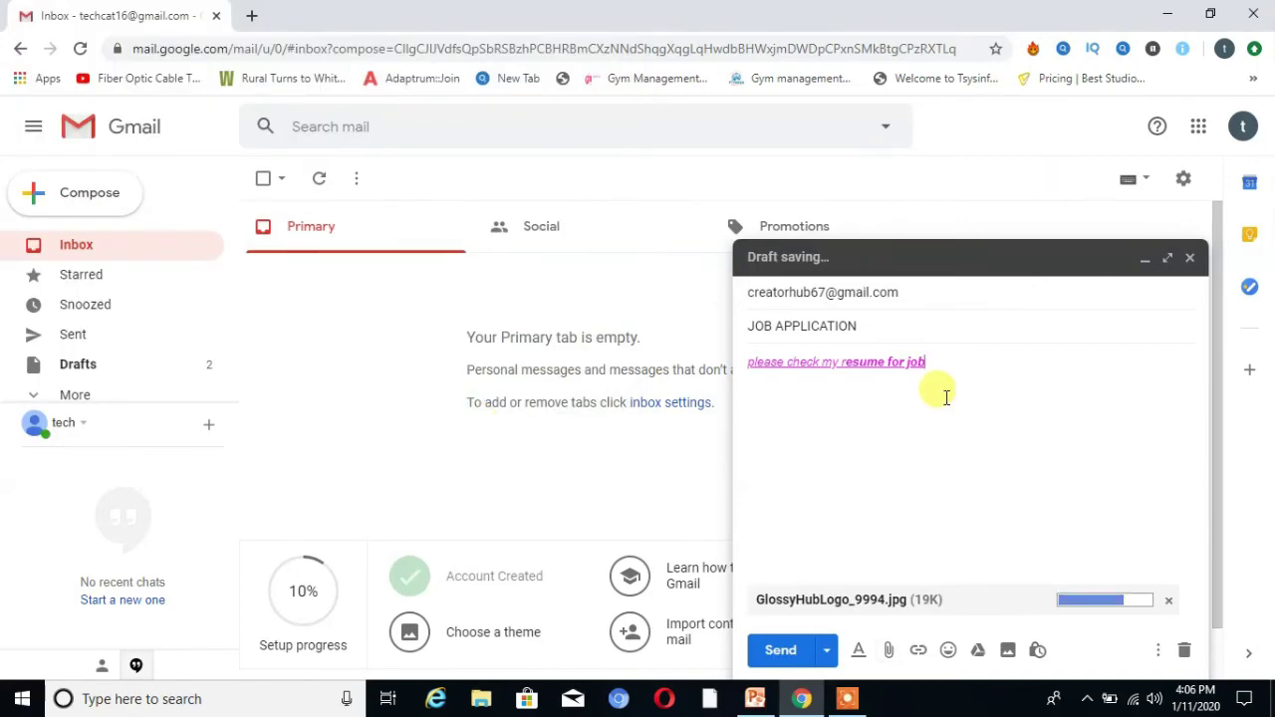
left_click(889, 653)
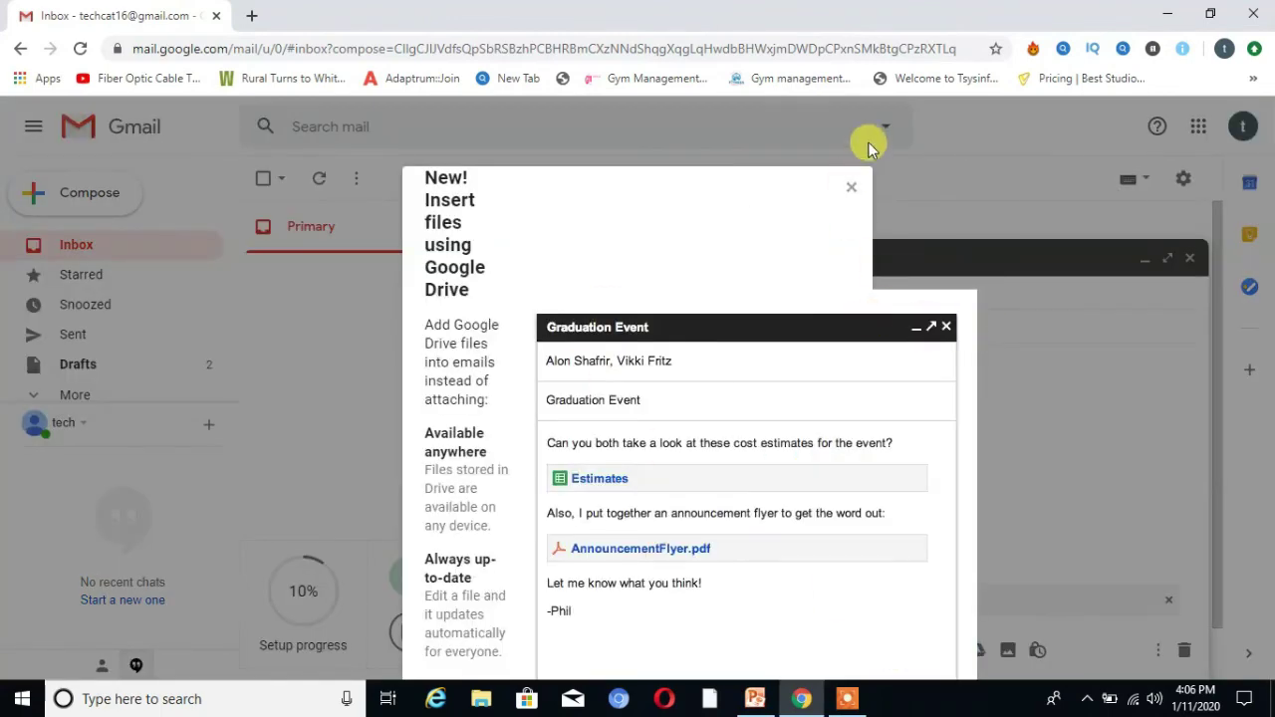
left_click(852, 186)
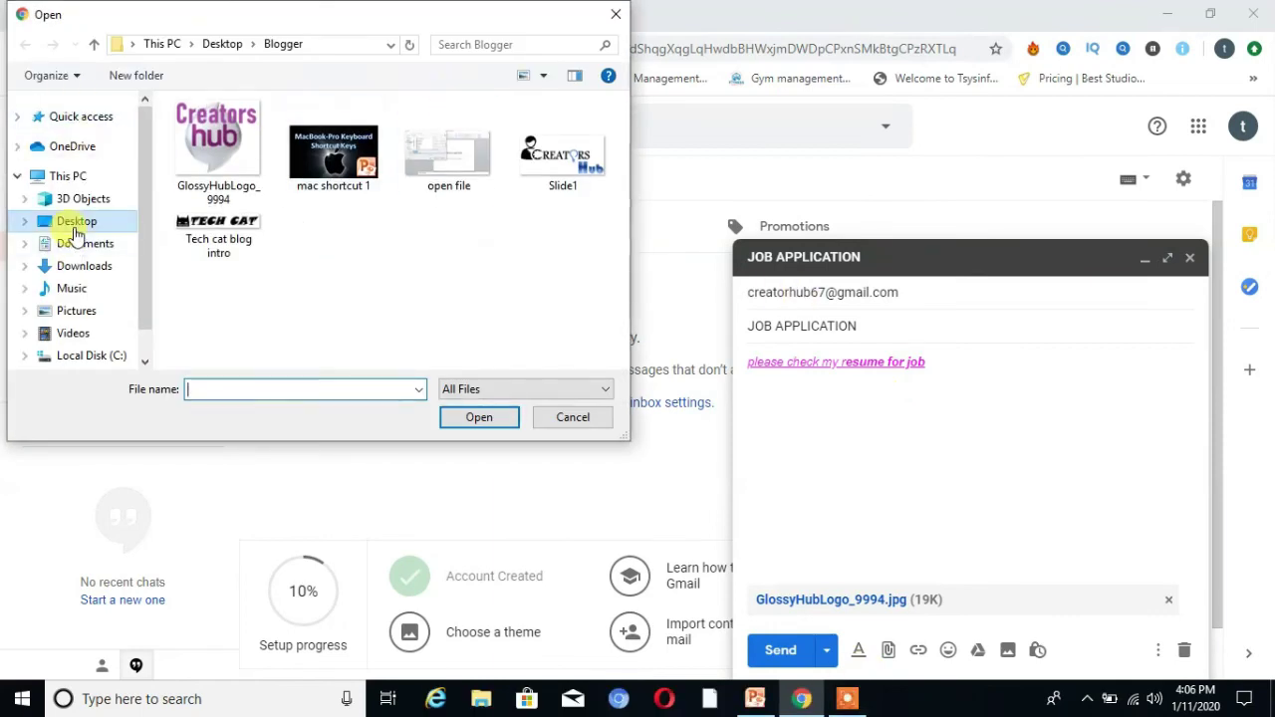
Attach 2019.pdf from Desktop > Papers as the second file and send the email
left_click(70, 220)
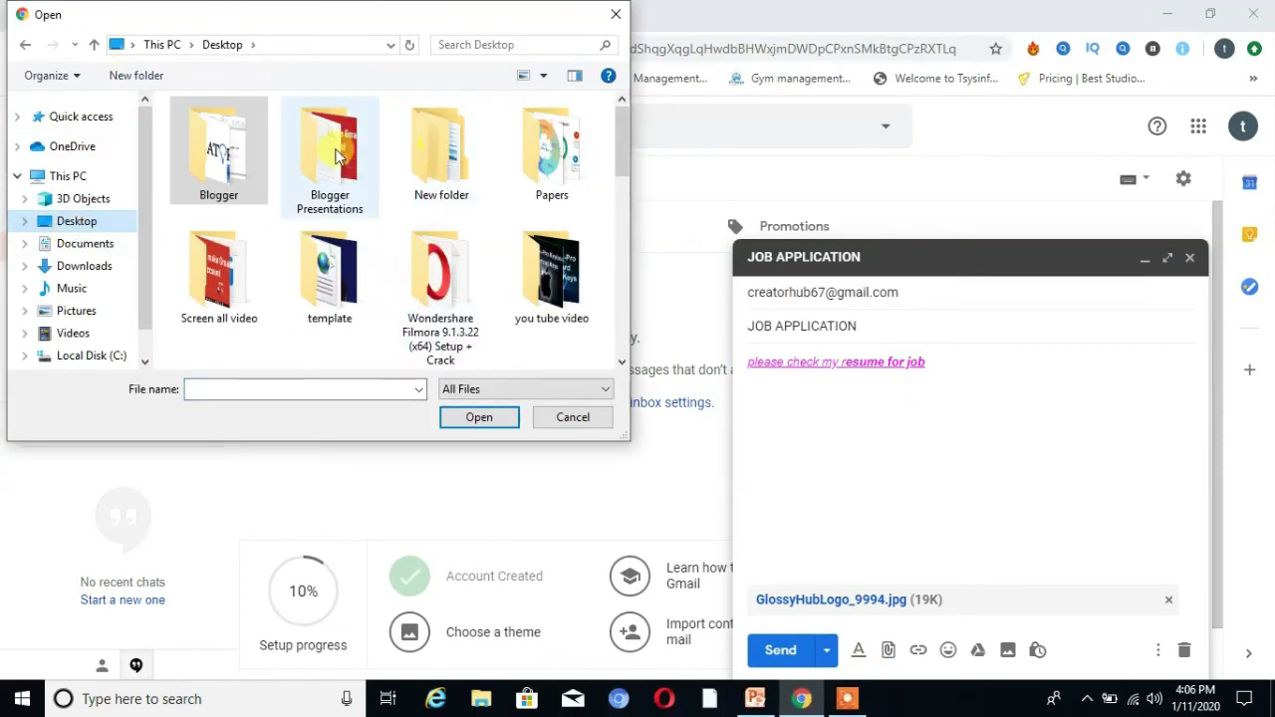
double_click(337, 155)
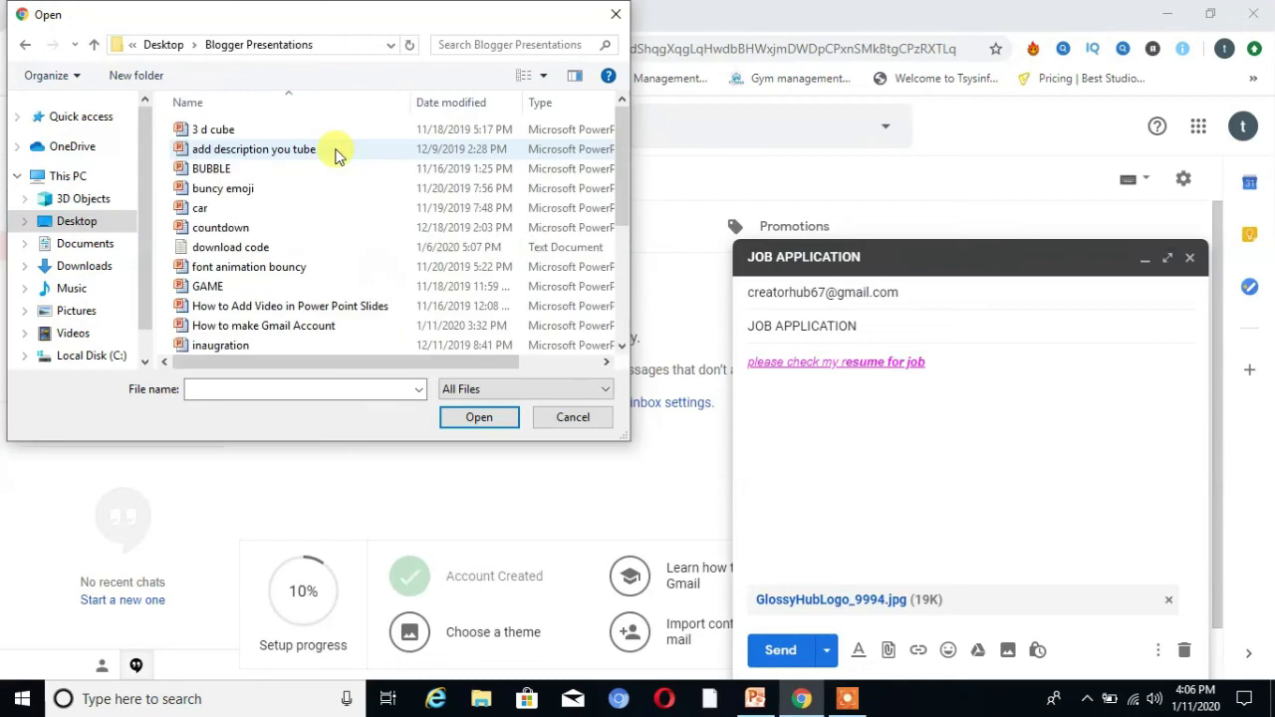
left_click(23, 45)
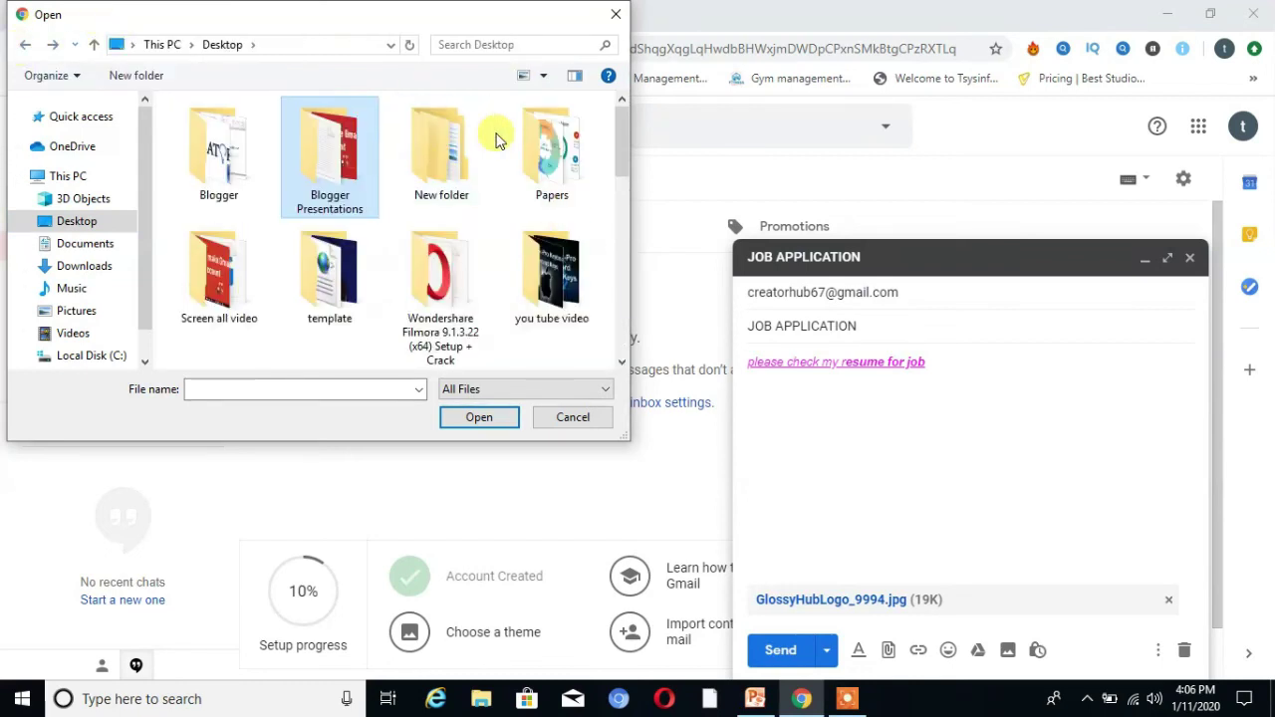
double_click(548, 149)
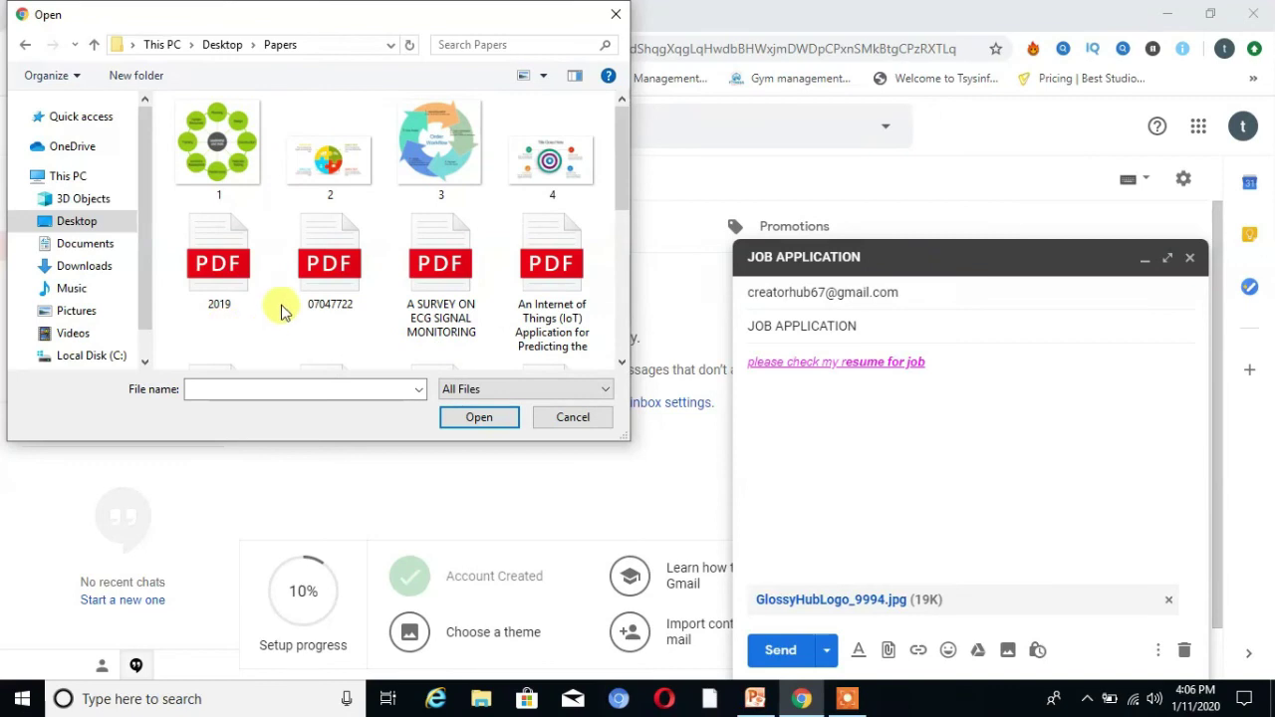
left_click(222, 272)
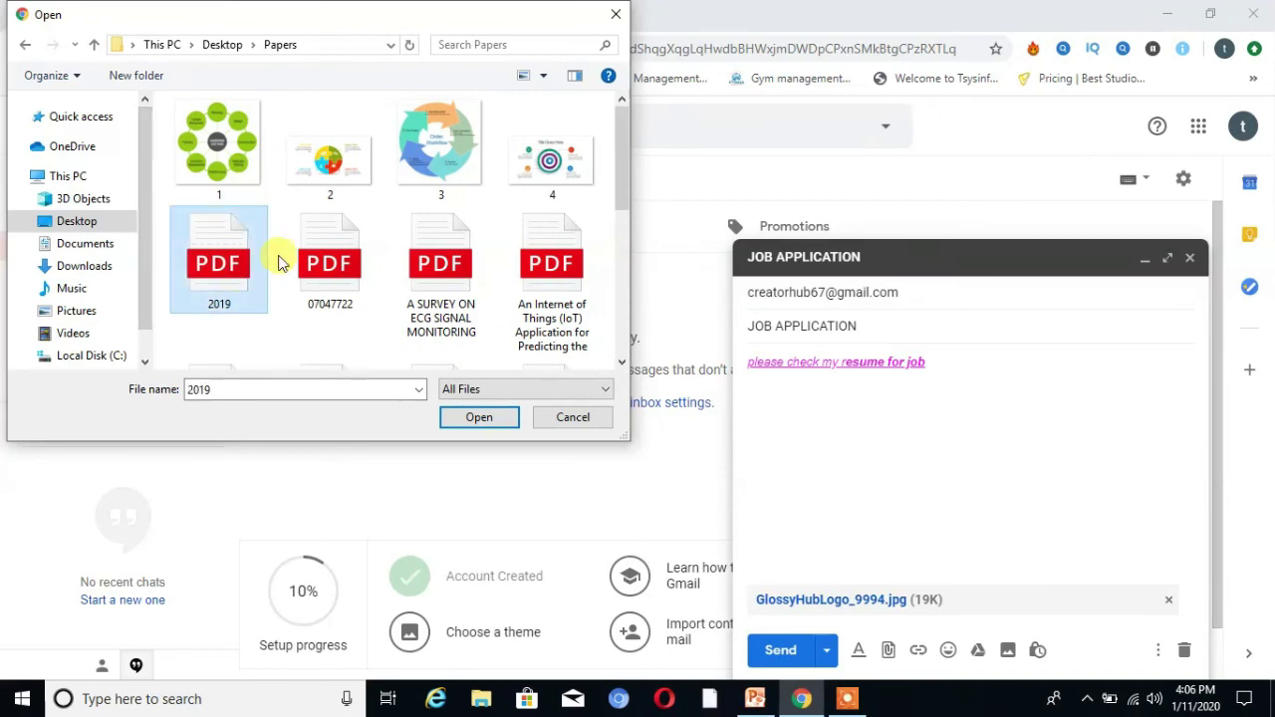
left_click(479, 418)
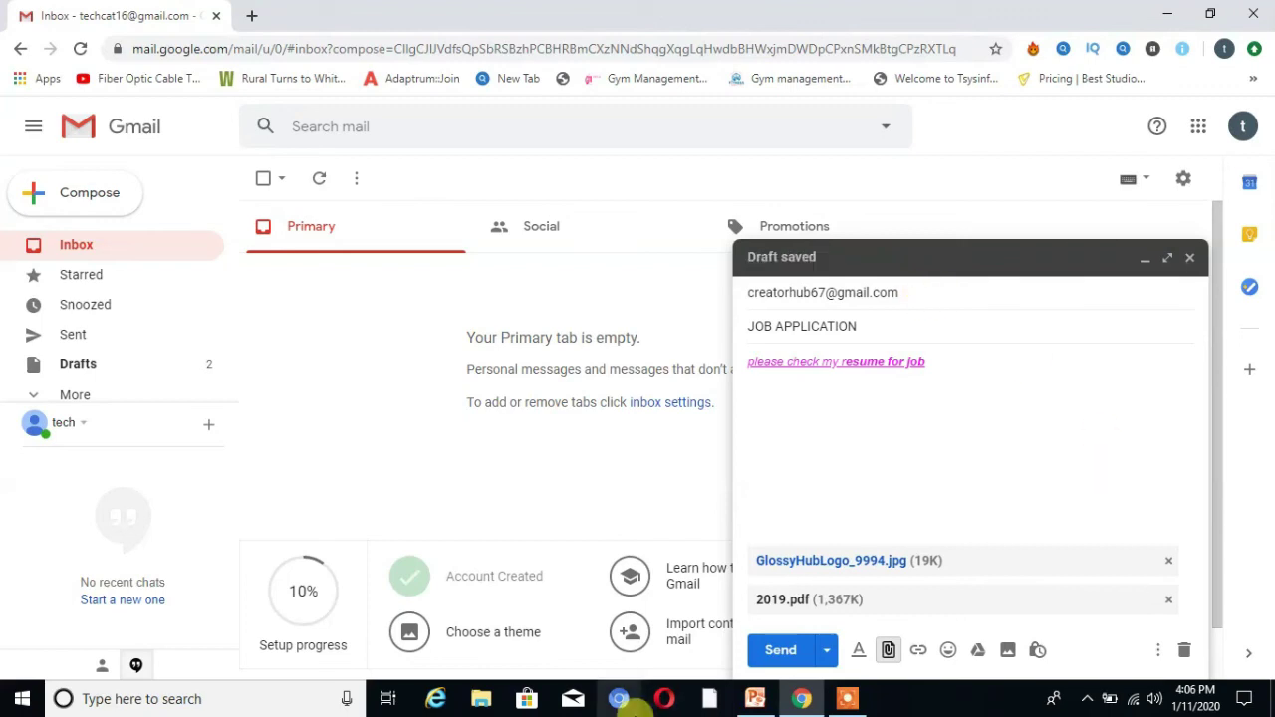
left_click(766, 651)
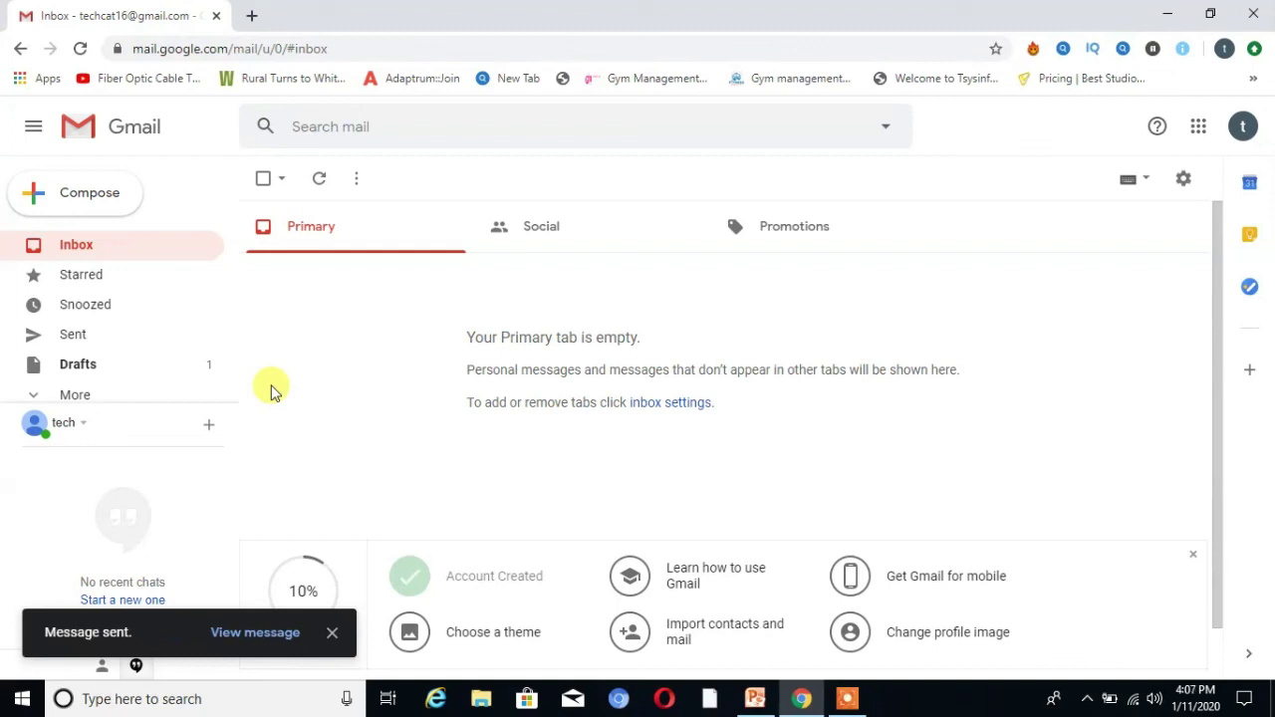
Open the JOB APPLICATION message from Sent to review its pink text and both attachments
left_click(75, 344)
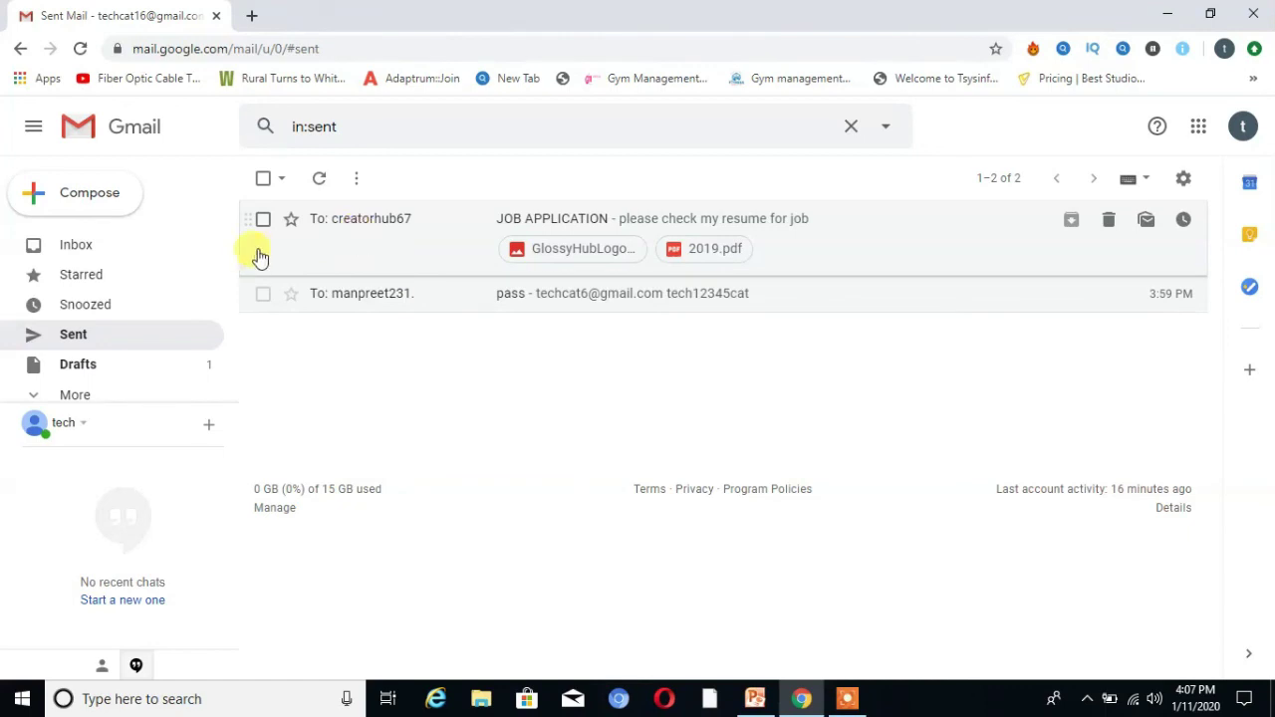
left_click(478, 223)
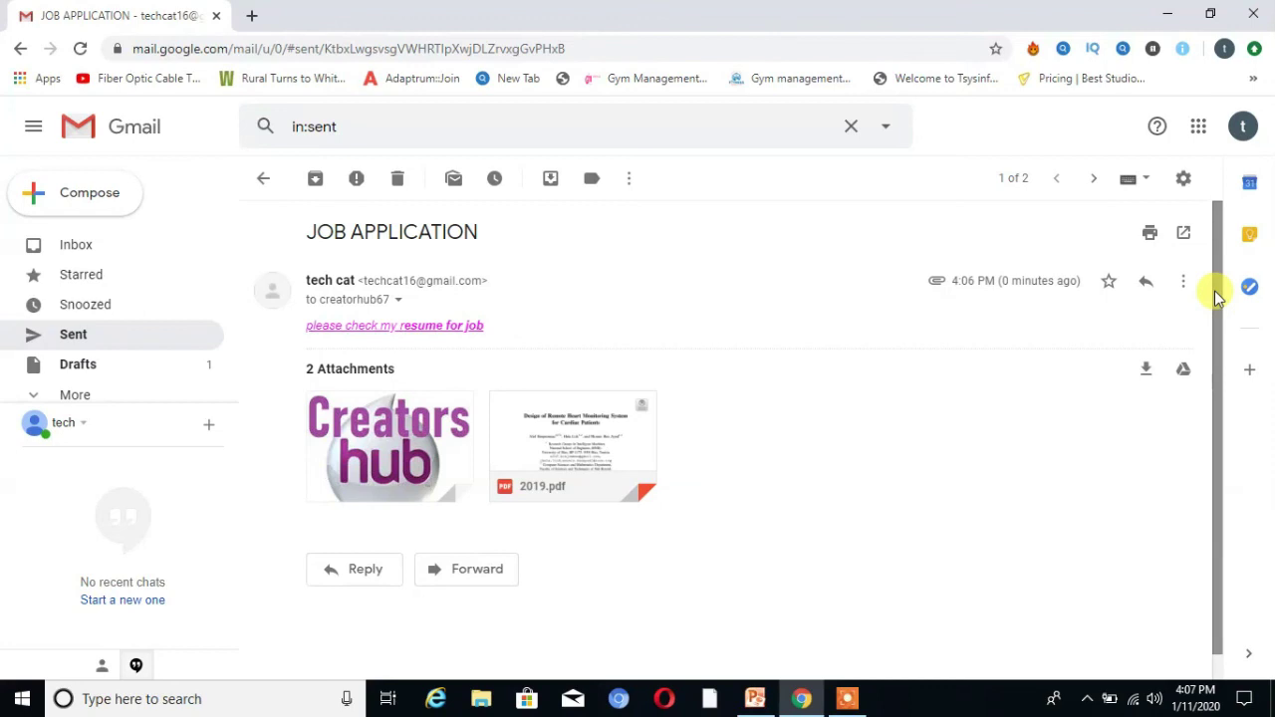
scroll(1206, 419, "down", 2)
scroll(1216, 269, "up", 2)
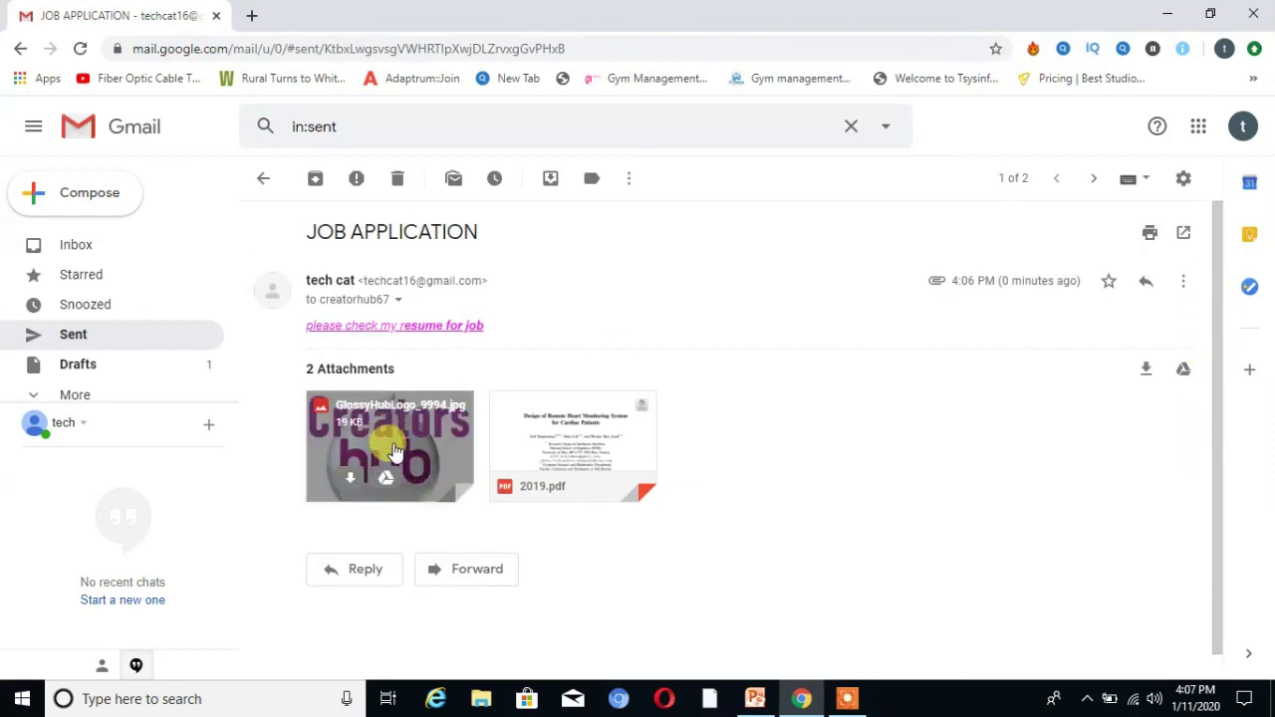